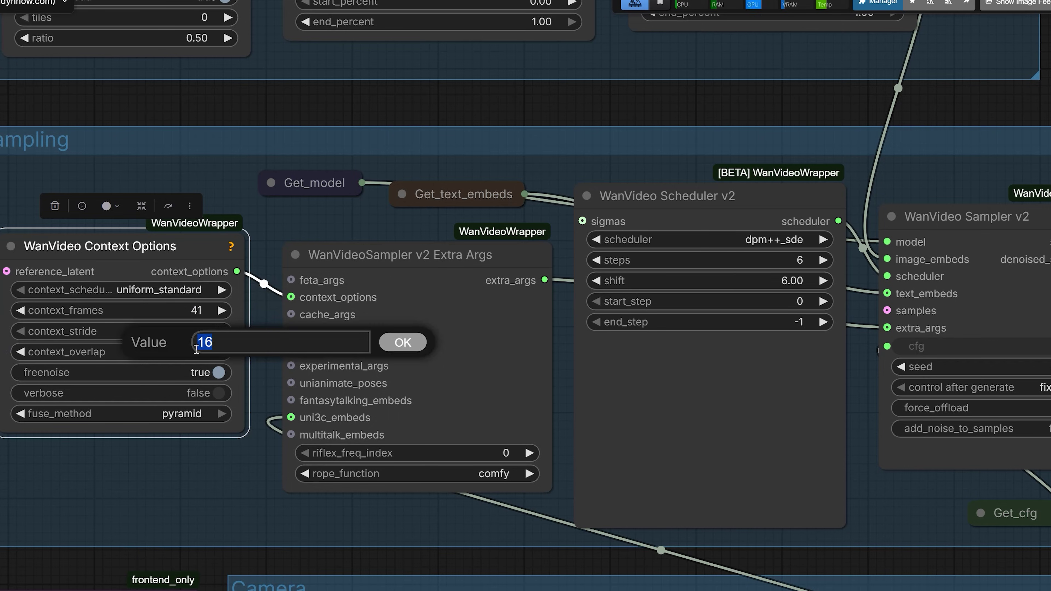
# Enter a new context_overlap value in the WanVideo Context Options node.
pyautogui.write('1')
pyautogui.press('Return')
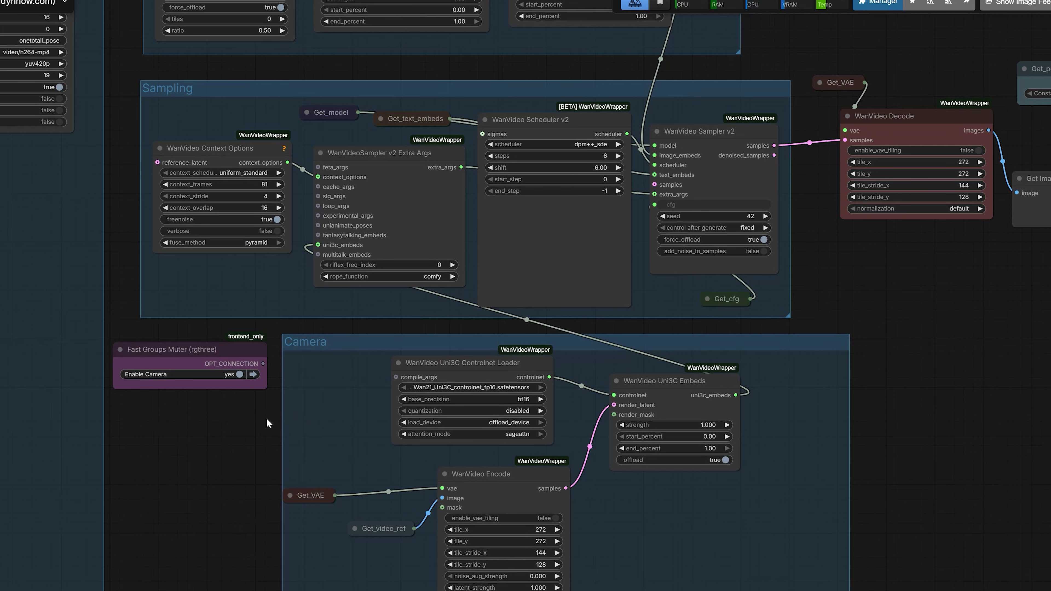
pyautogui.scroll(-3, 266, 418)
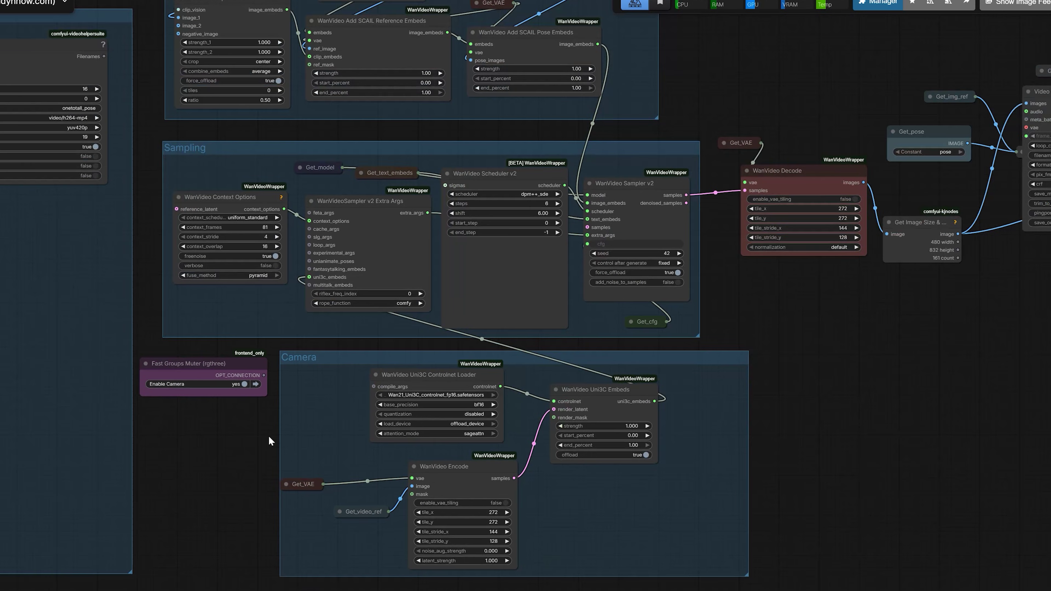
pyautogui.moveTo(238, 447); pyautogui.dragTo(333, 420)
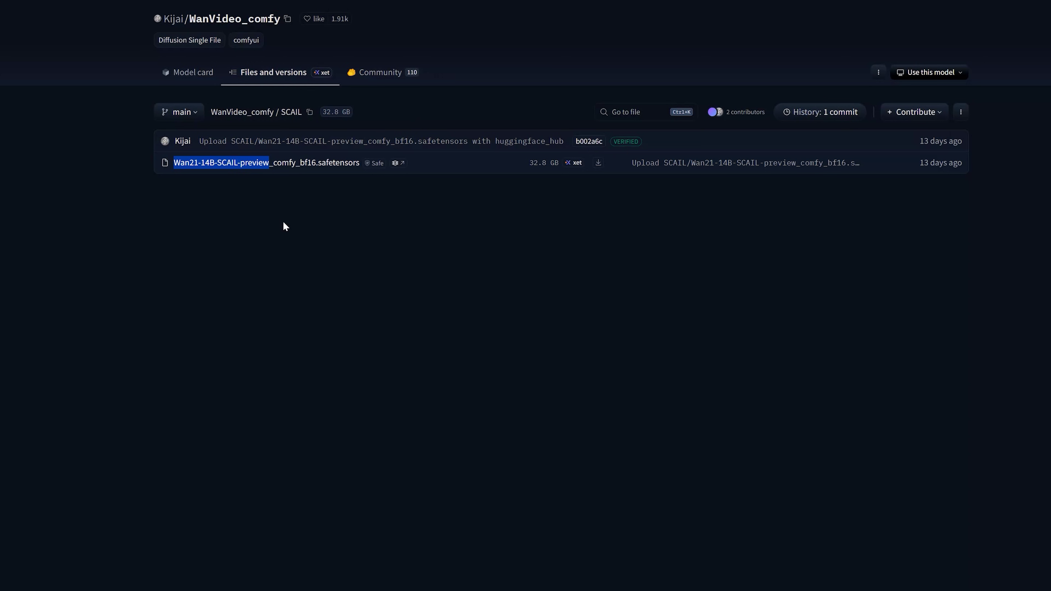
# Check the file sizes of the SCAIL bf16, fp8, Q4_K_M and Q5_K_M GGUF models and the rank256 lightx2v LoRA on Hugging Face.
pyautogui.click(284, 226)
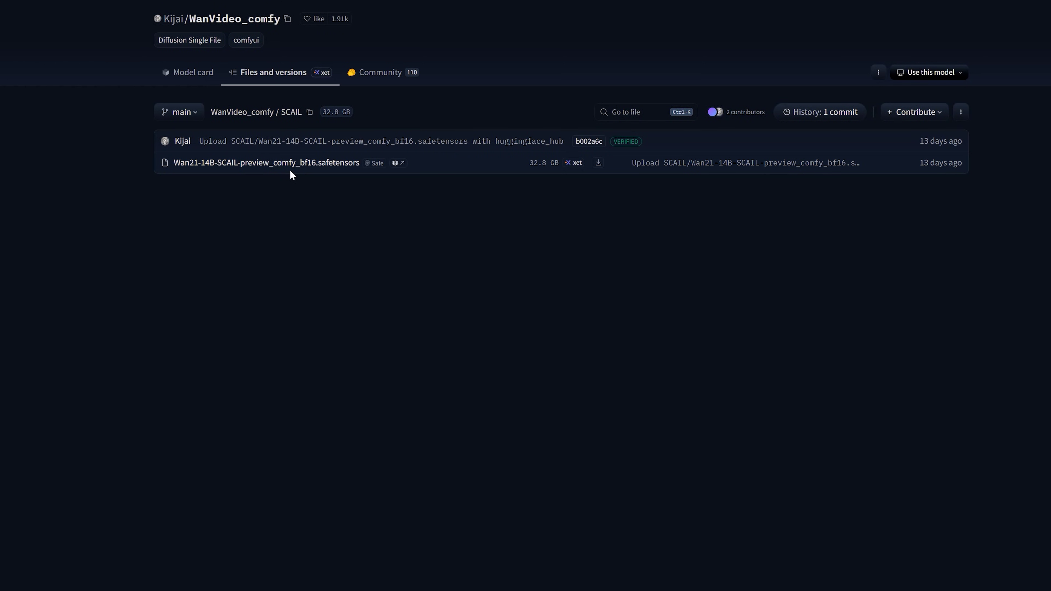
pyautogui.moveTo(501, 162); pyautogui.dragTo(542, 163)
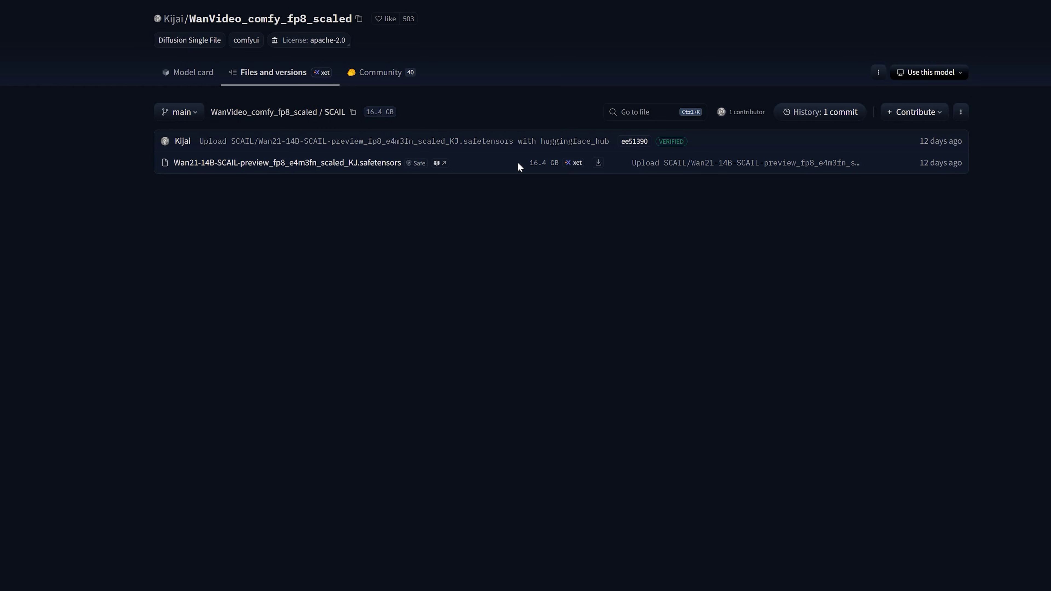
pyautogui.moveTo(517, 162); pyautogui.dragTo(559, 162)
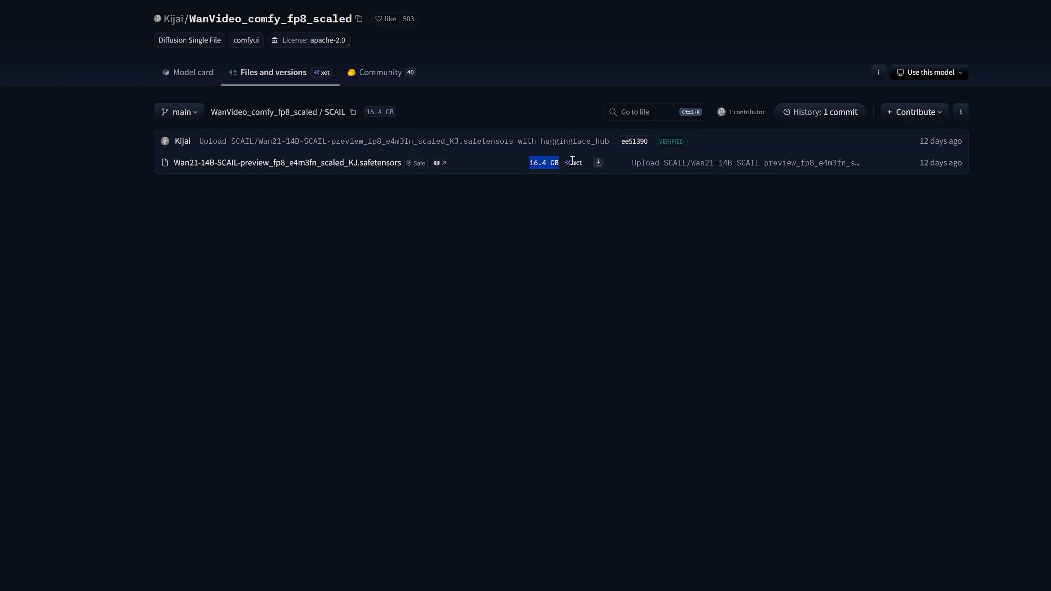
pyautogui.click(551, 285)
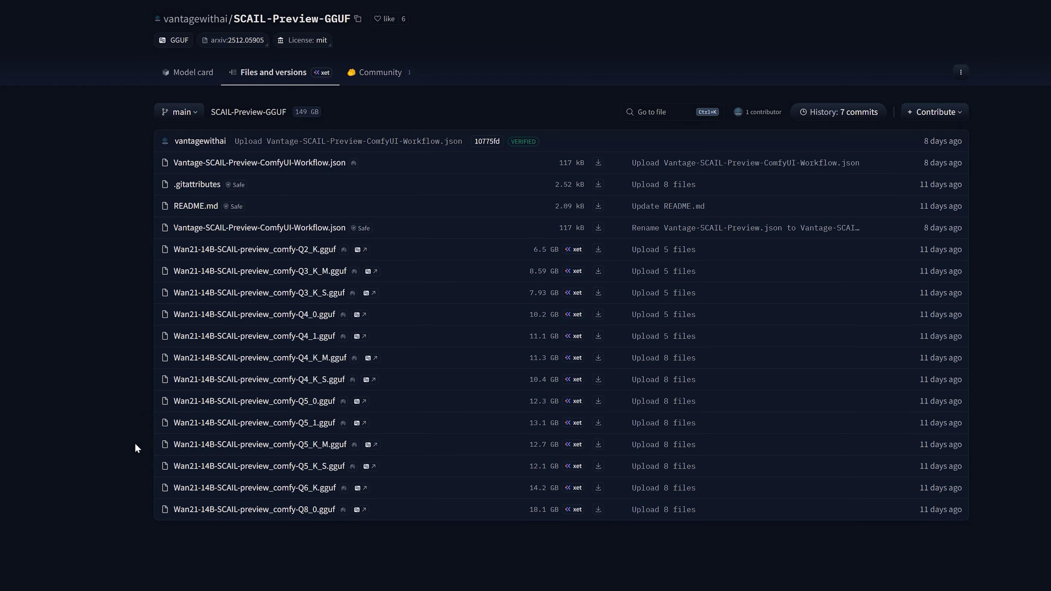
pyautogui.doubleClick(546, 358)
pyautogui.click(518, 449)
pyautogui.doubleClick(538, 444)
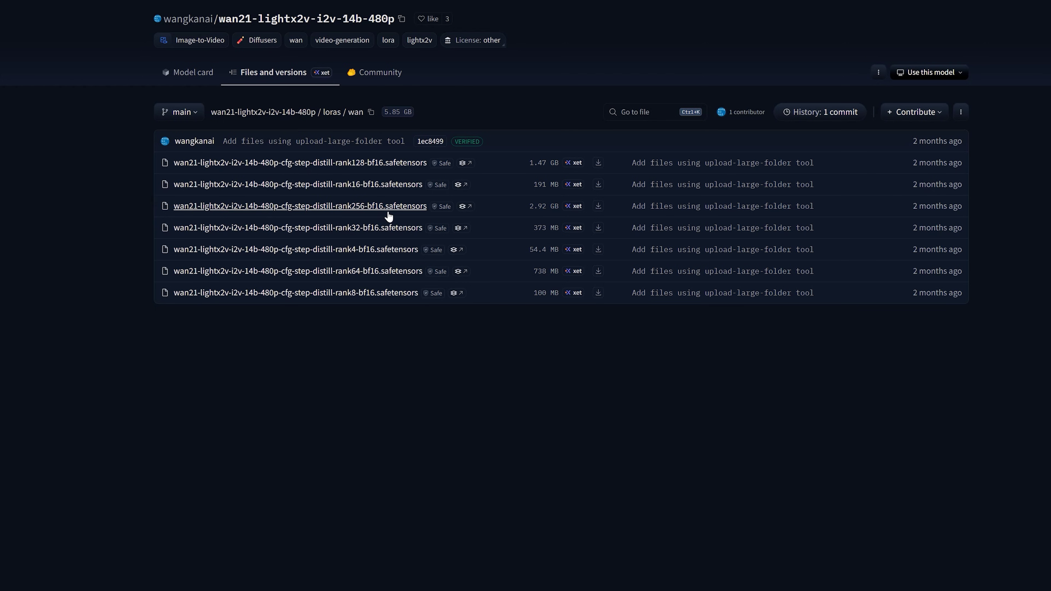
pyautogui.tripleClick(536, 203)
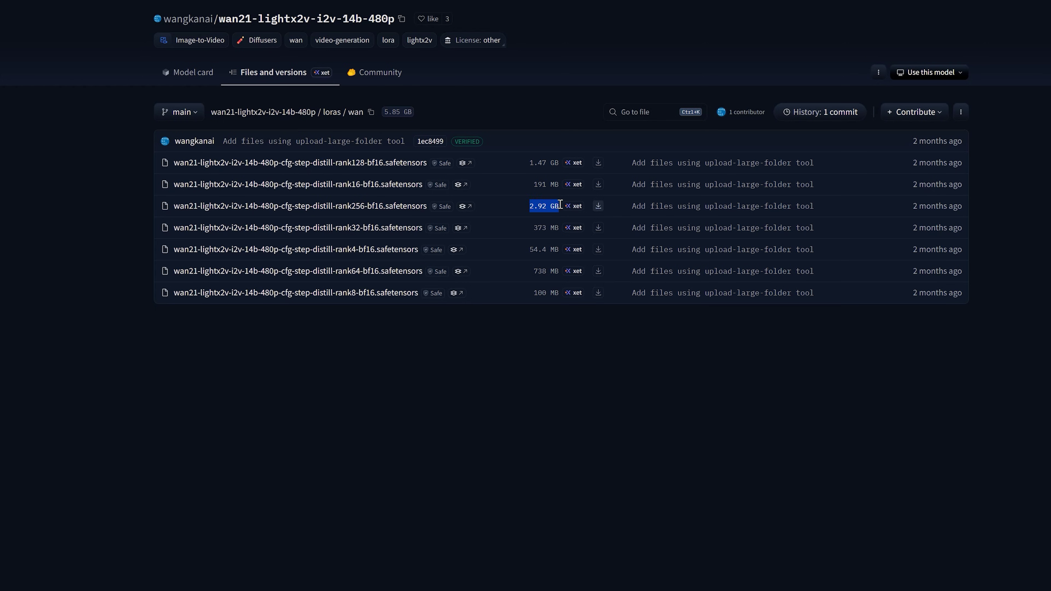
pyautogui.click(499, 218)
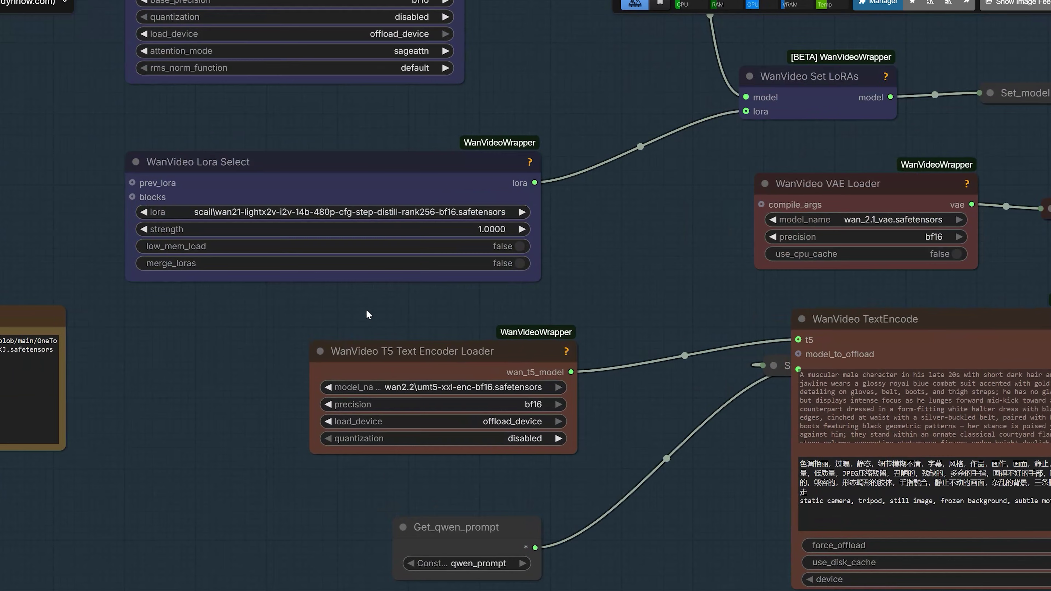
# Switch to the ComfyUI workflow and examine the T5 text encoder, Uni3C ControlNet and VAE loader nodes.
pyautogui.moveTo(367, 308); pyautogui.dragTo(276, 298)
pyautogui.click(313, 326)
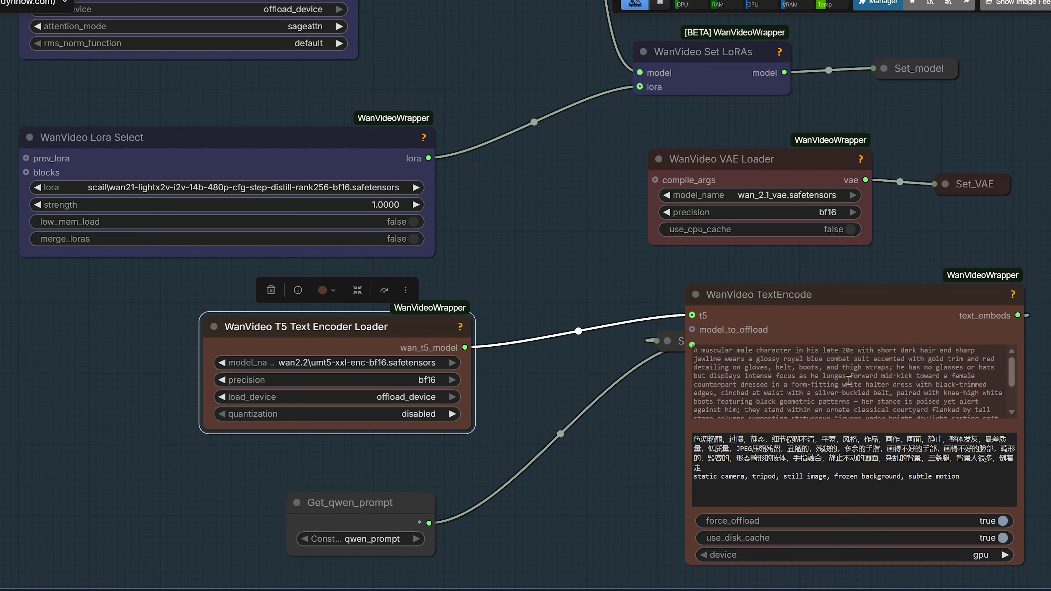
pyautogui.scroll(1, 374, 394)
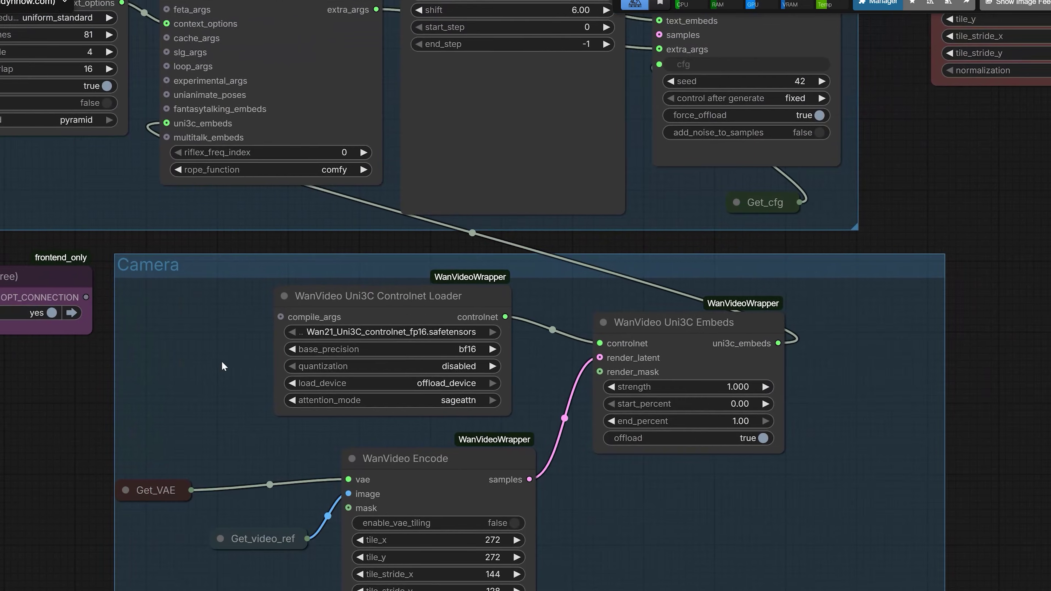
pyautogui.scroll(2, 294, 349)
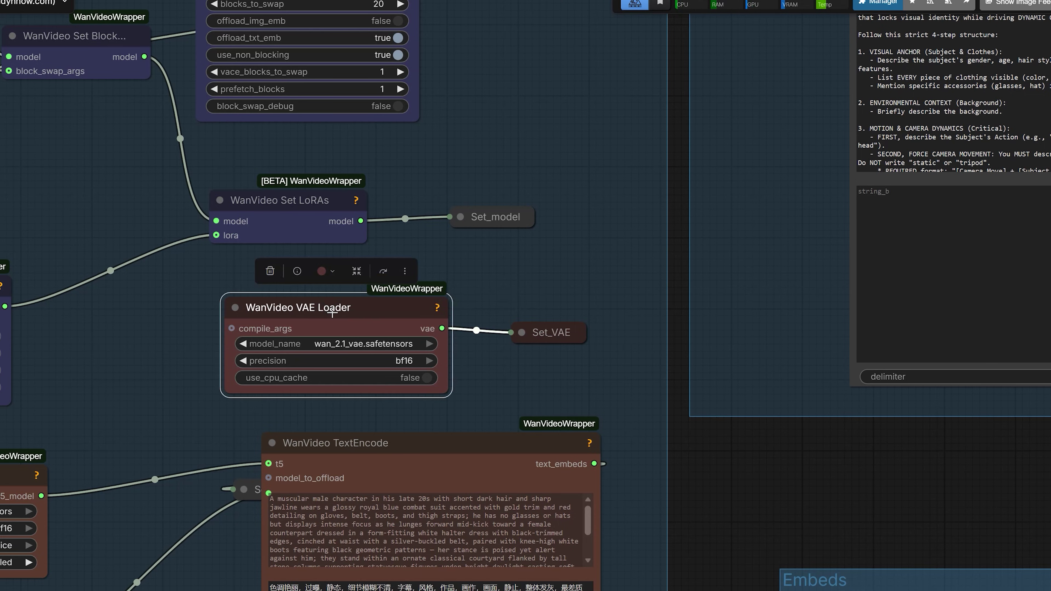
pyautogui.scroll(1, 337, 311)
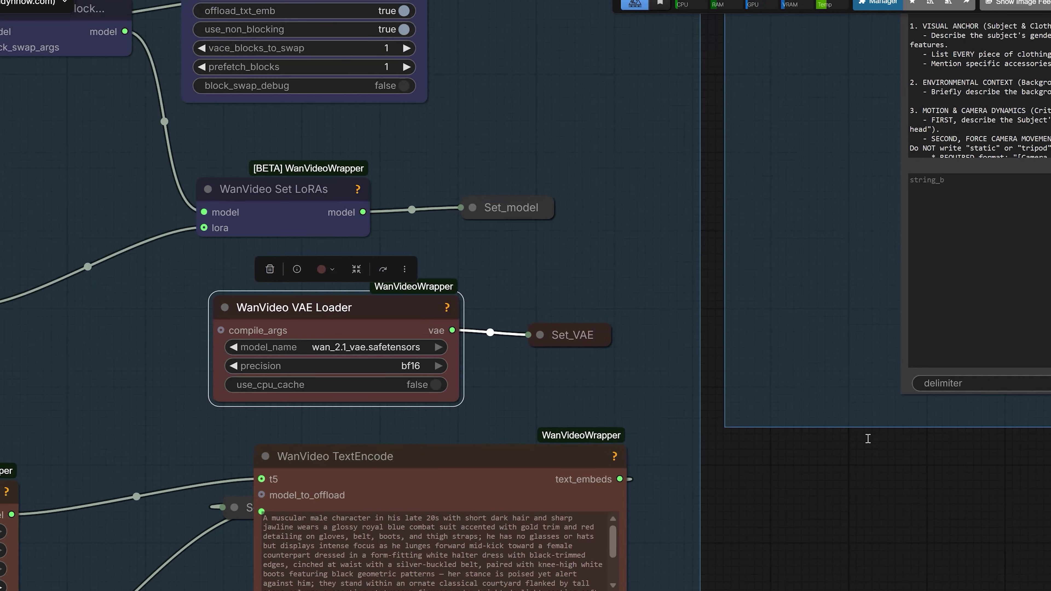
# Find the Auto Prompt group in the workflow and review its chain of nodes.
pyautogui.scroll(-7, 166, 490)
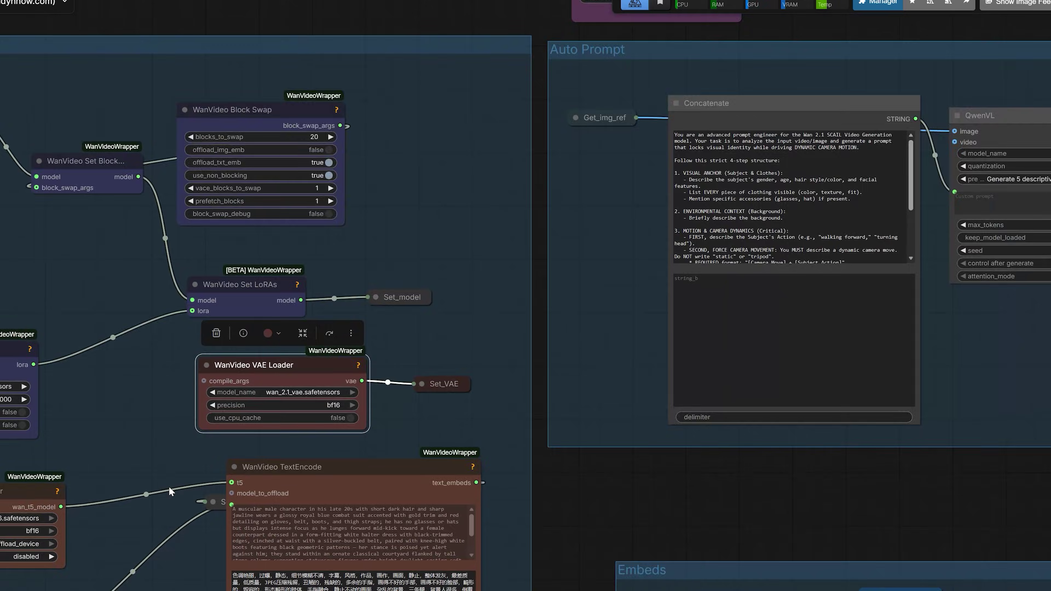
pyautogui.scroll(-4, 168, 477)
pyautogui.moveTo(466, 504); pyautogui.dragTo(378, 194)
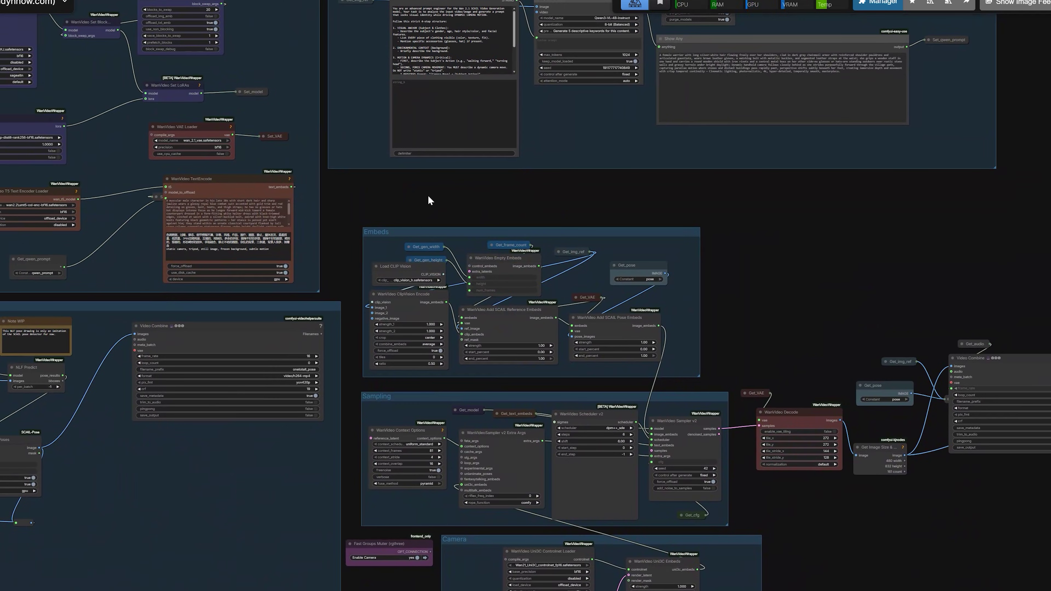
pyautogui.scroll(-1, 428, 198)
pyautogui.moveTo(382, 187); pyautogui.dragTo(481, 434)
pyautogui.moveTo(179, 167); pyautogui.dragTo(312, 26)
pyautogui.moveTo(561, 259); pyautogui.dragTo(394, 265)
pyautogui.scroll(2, 394, 265)
pyautogui.scroll(1, 413, 281)
pyautogui.moveTo(341, 71); pyautogui.dragTo(195, 154)
pyautogui.scroll(1, 196, 154)
pyautogui.click(194, 124)
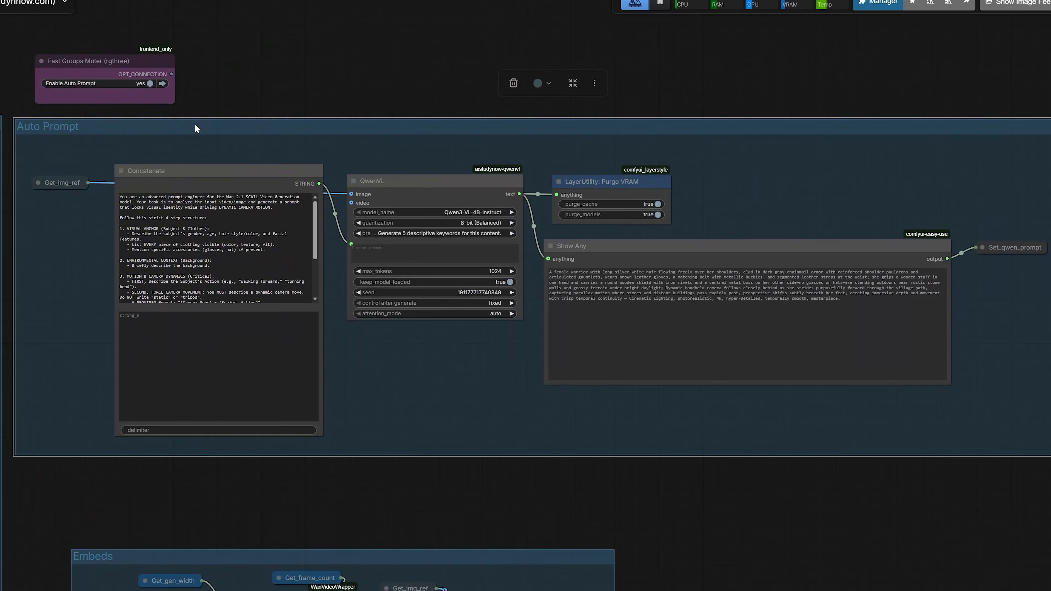
pyautogui.moveTo(412, 95); pyautogui.dragTo(371, 94)
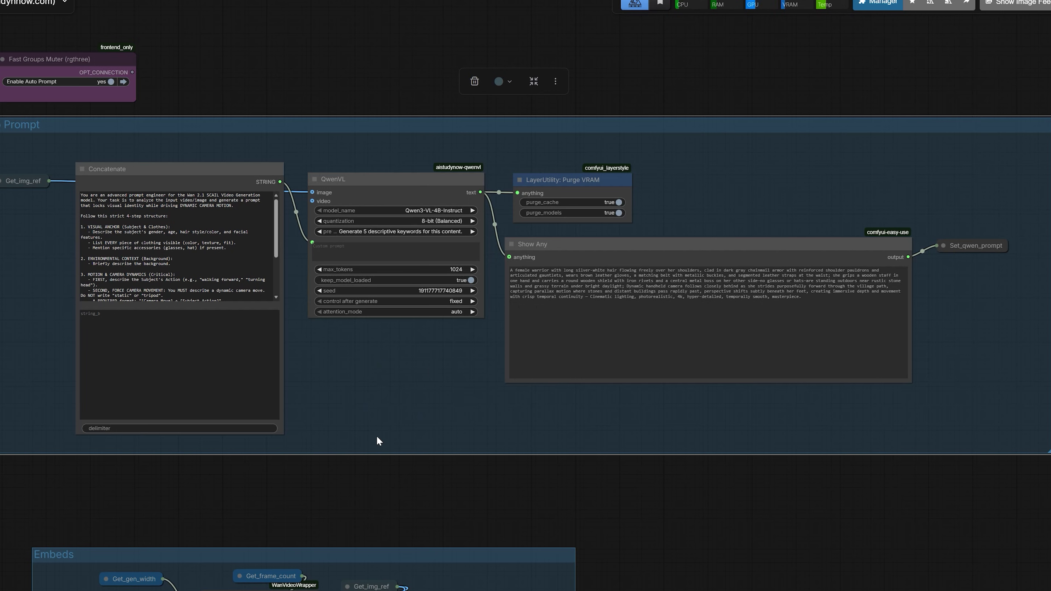
pyautogui.scroll(-1, 376, 436)
pyautogui.moveTo(351, 504); pyautogui.dragTo(363, 533)
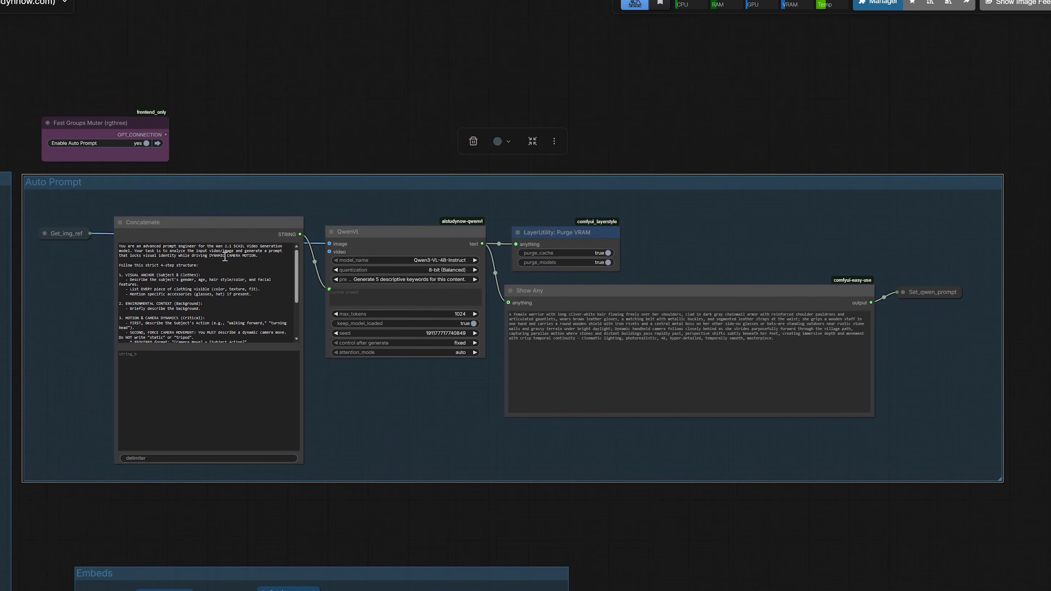
# Inspect the Concatenate node's prompt instructions and the QwenVL node's settings in the Auto Prompt group.
pyautogui.scroll(5, 49, 279)
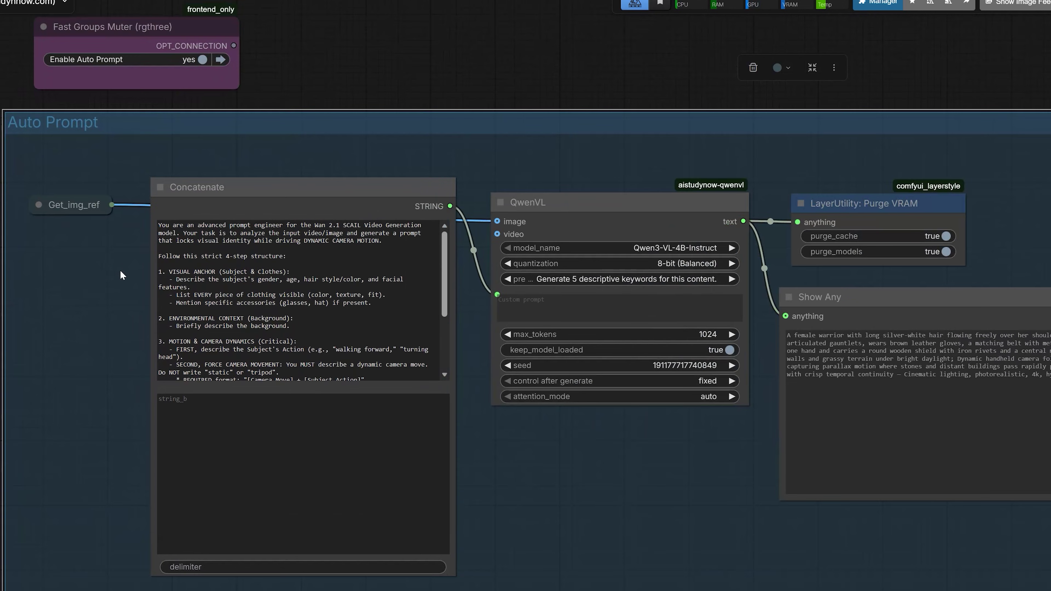
pyautogui.scroll(2, 188, 193)
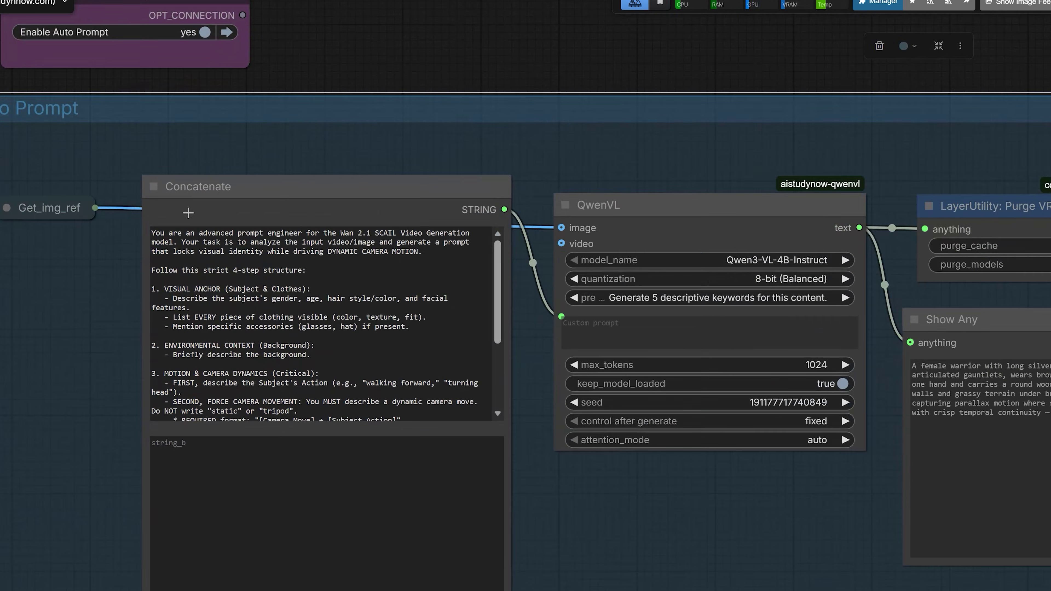
pyautogui.click(210, 190)
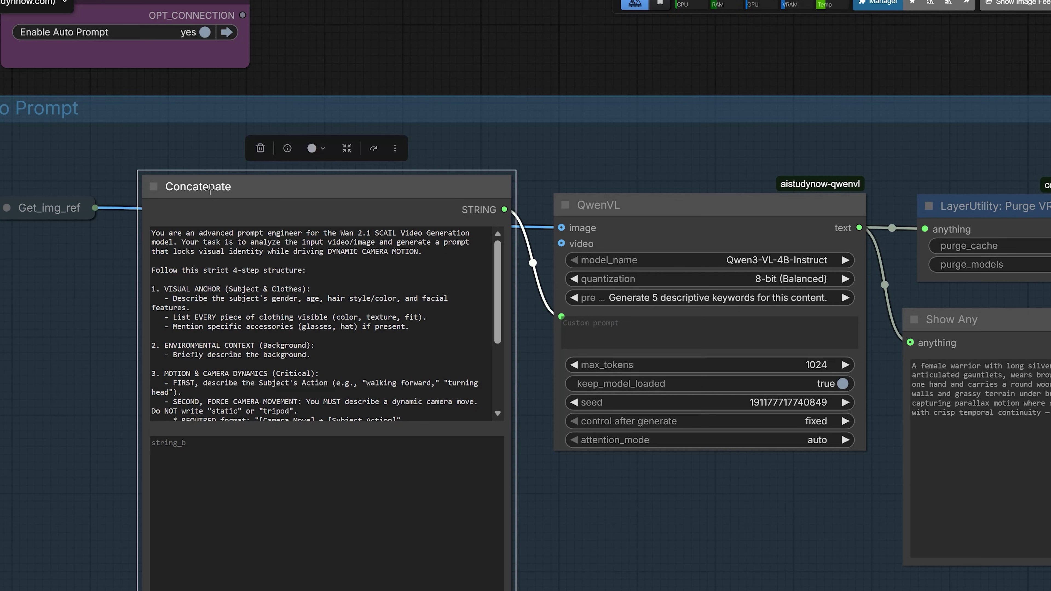
pyautogui.click(593, 200)
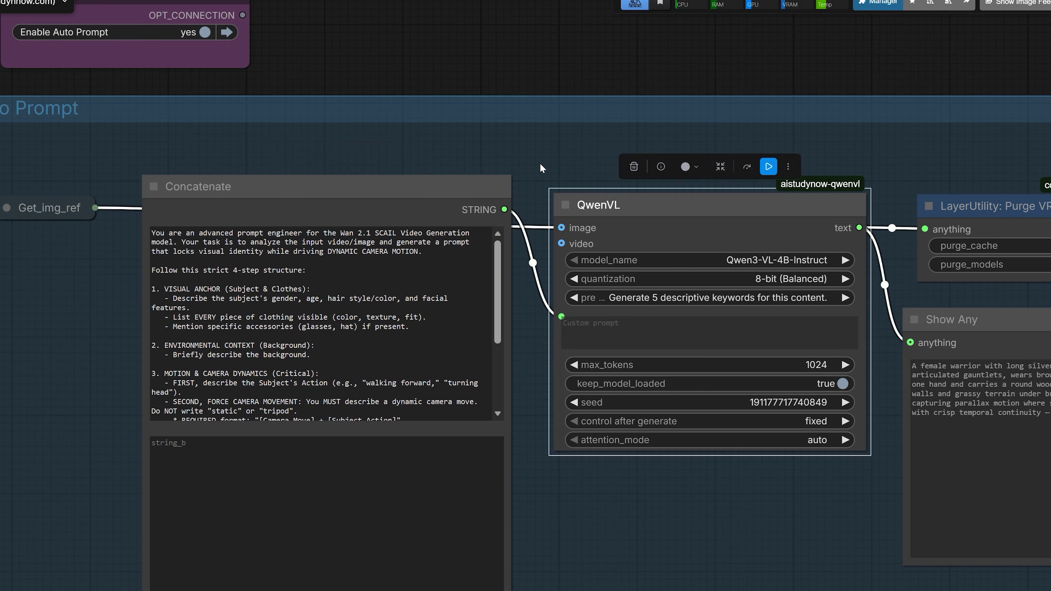
pyautogui.moveTo(703, 518); pyautogui.dragTo(579, 511)
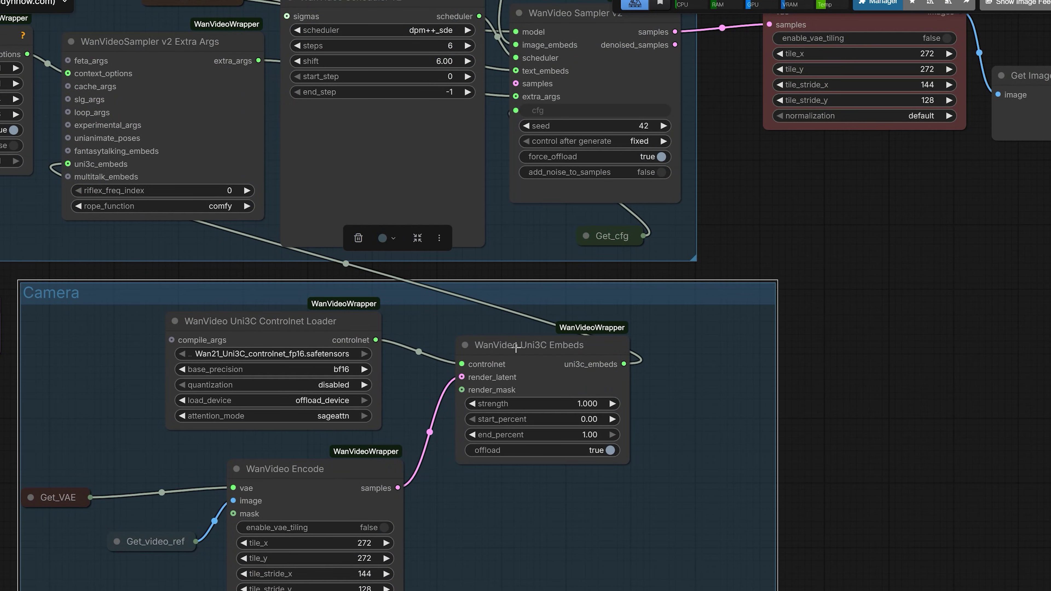
# Inspect the WanVideo Uni3C Controlnet Loader, Get_video_ref and WanVideo Encode nodes in the Camera group.
pyautogui.click(310, 331)
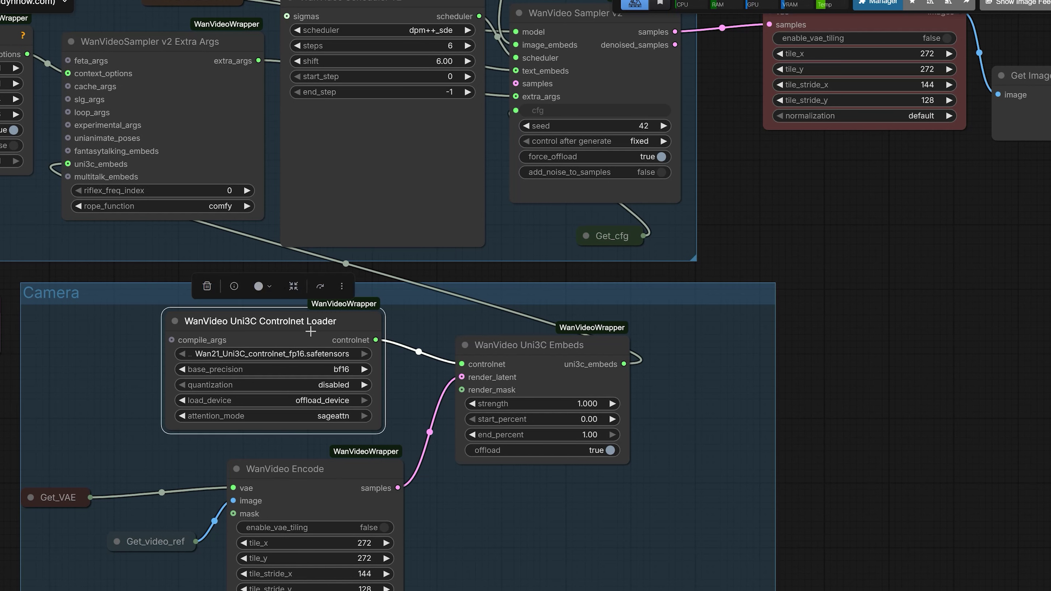
pyautogui.hscroll(-5, 310, 331)
pyautogui.click(305, 517)
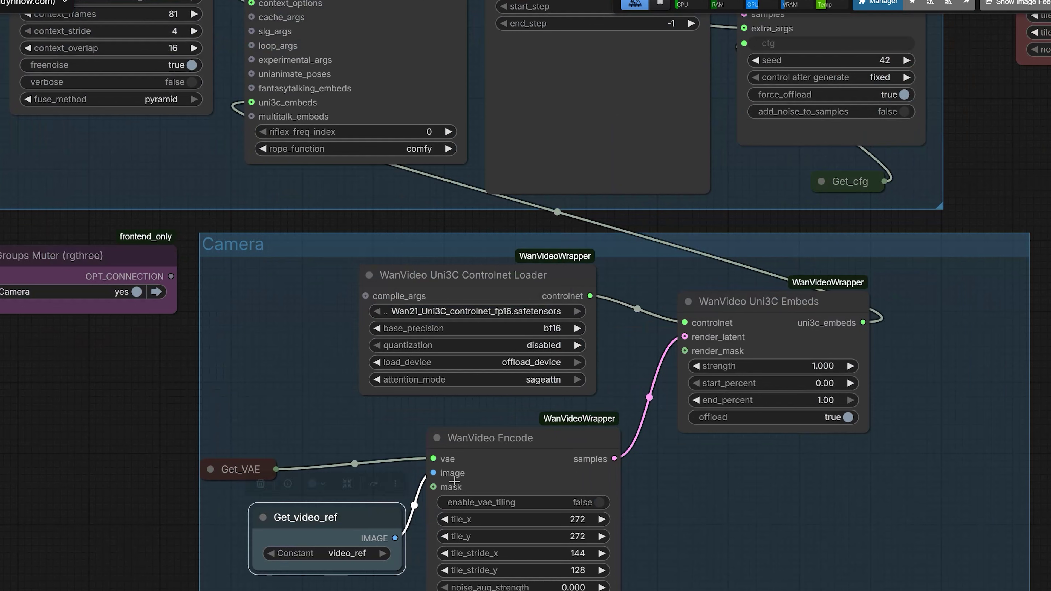
pyautogui.click(565, 434)
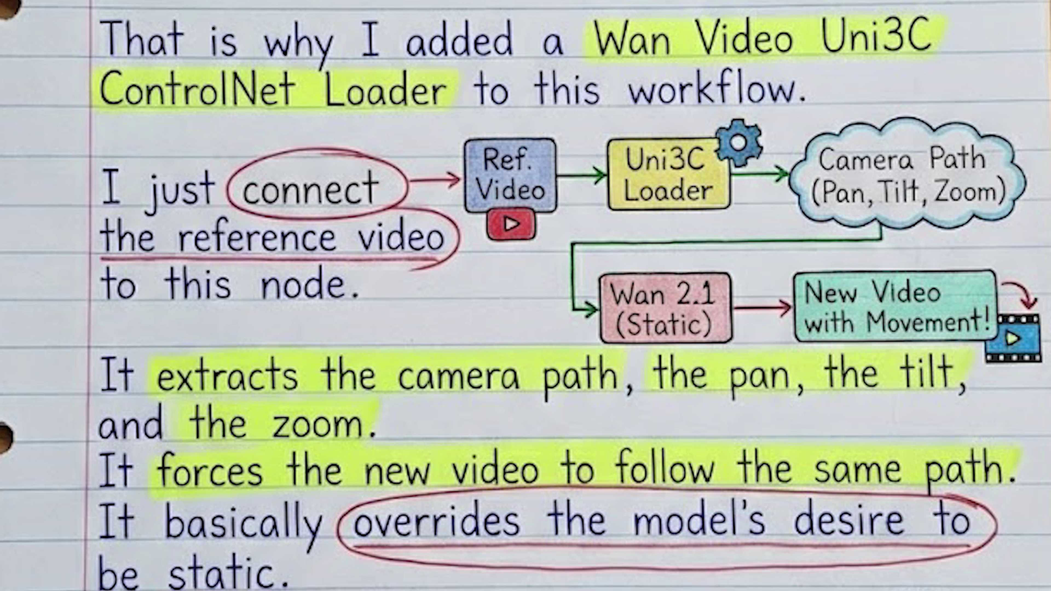
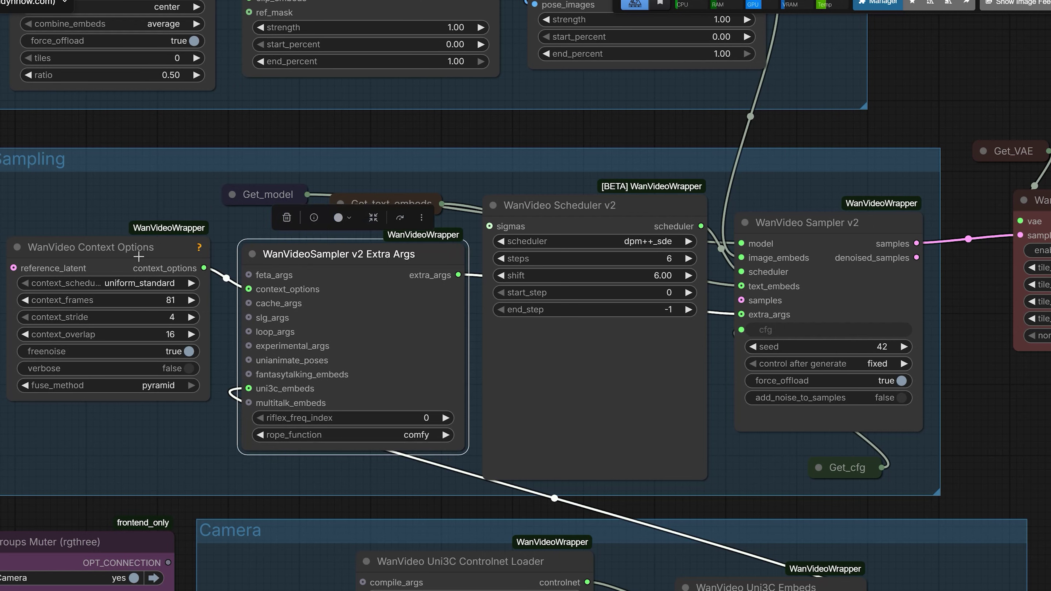
# Set context_frames to 41 and context_overlap to 8 in the WanVideo Context Options node of the Sampling group.
pyautogui.scroll(2, 47, 254)
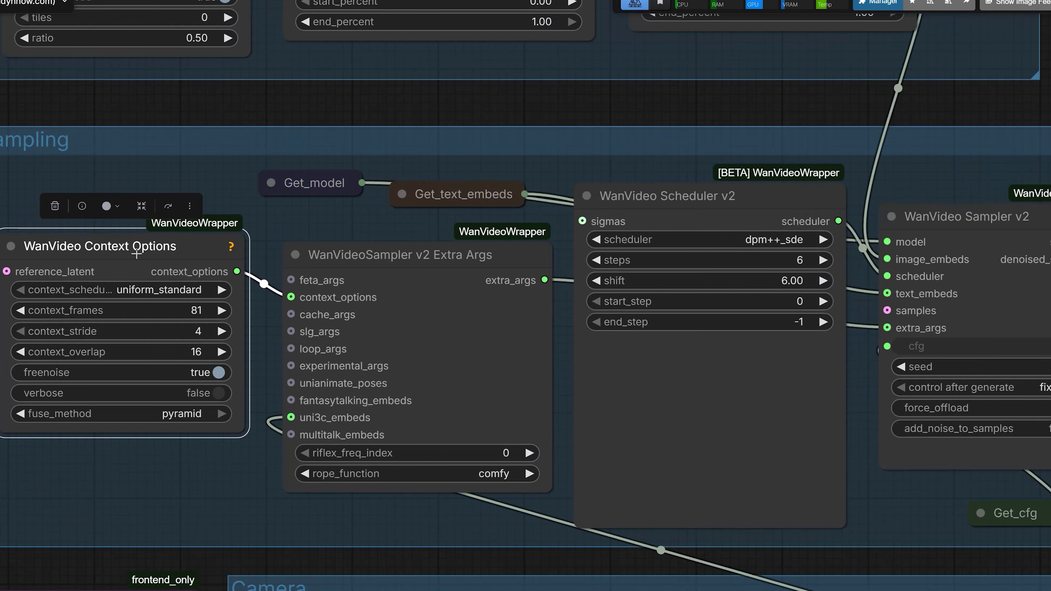
pyautogui.moveTo(144, 252)
pyautogui.moveTo(182, 308); pyautogui.dragTo(395, 290)
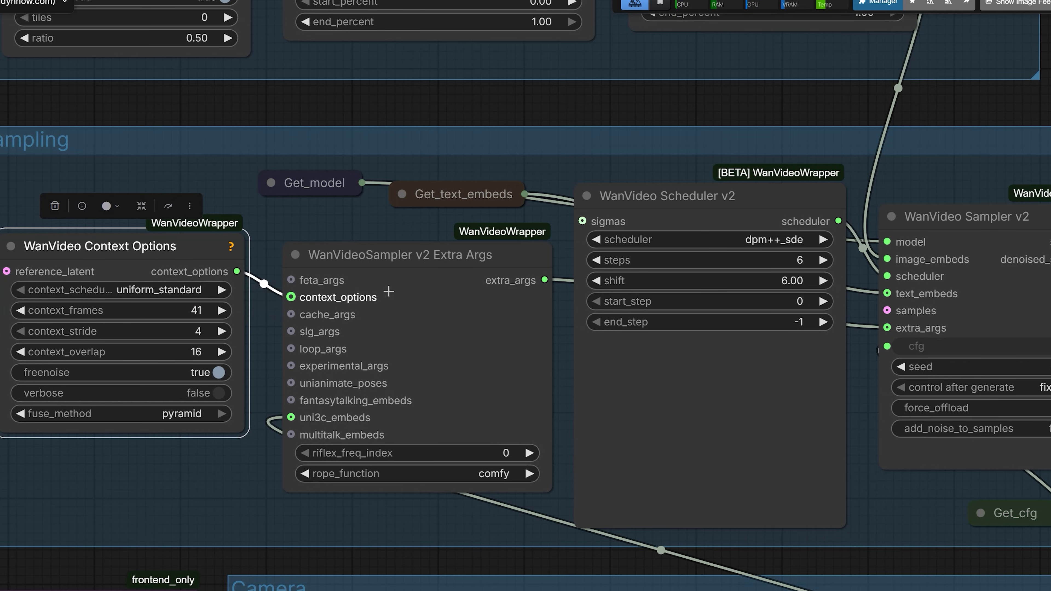
pyautogui.click(192, 352)
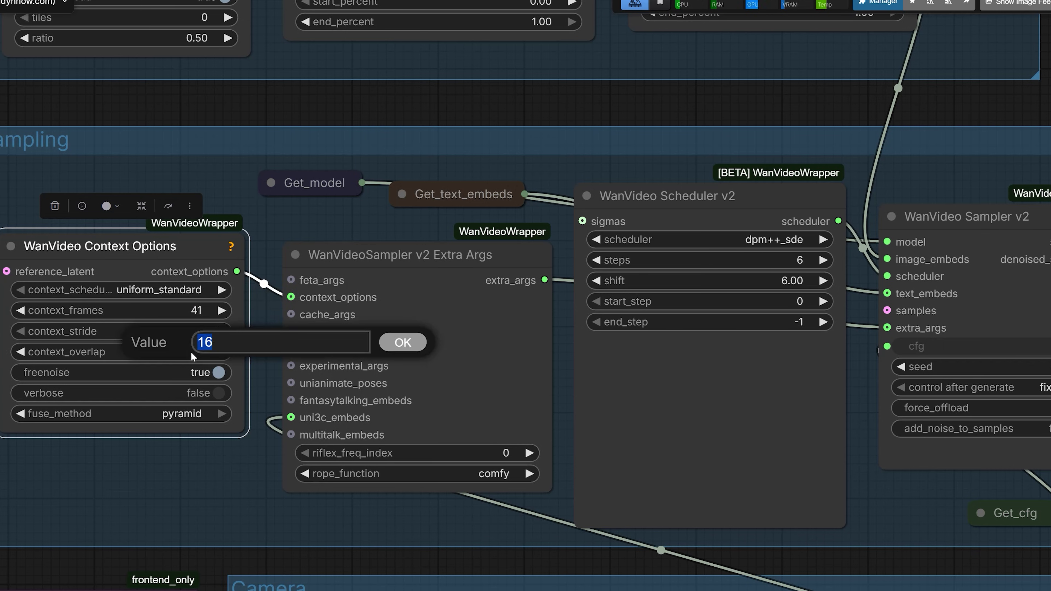
pyautogui.write('1')
pyautogui.moveTo(209, 343); pyautogui.dragTo(184, 347)
pyautogui.write('8')
pyautogui.press('Return')
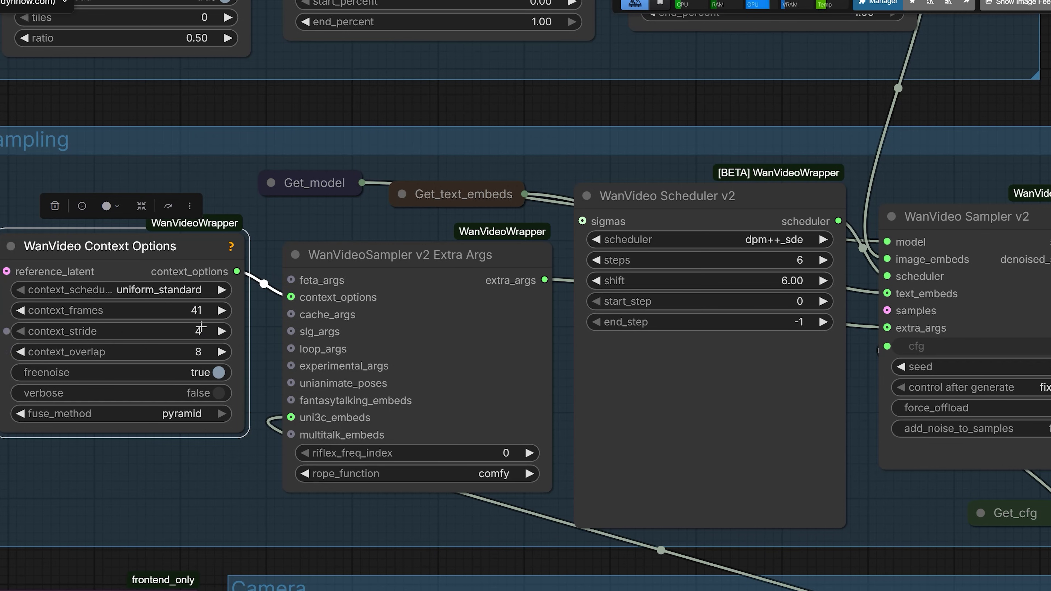
# Set context_frames to 81 and fuse_method to pyramid in the WanVideo Context Options node.
pyautogui.click(195, 314)
pyautogui.click(400, 303)
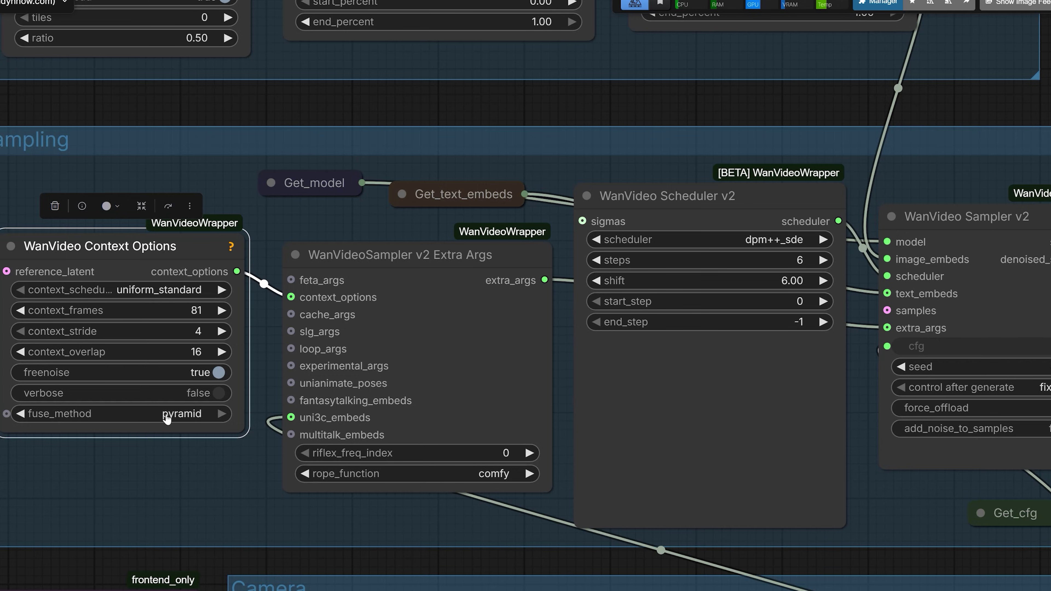
pyautogui.click(176, 414)
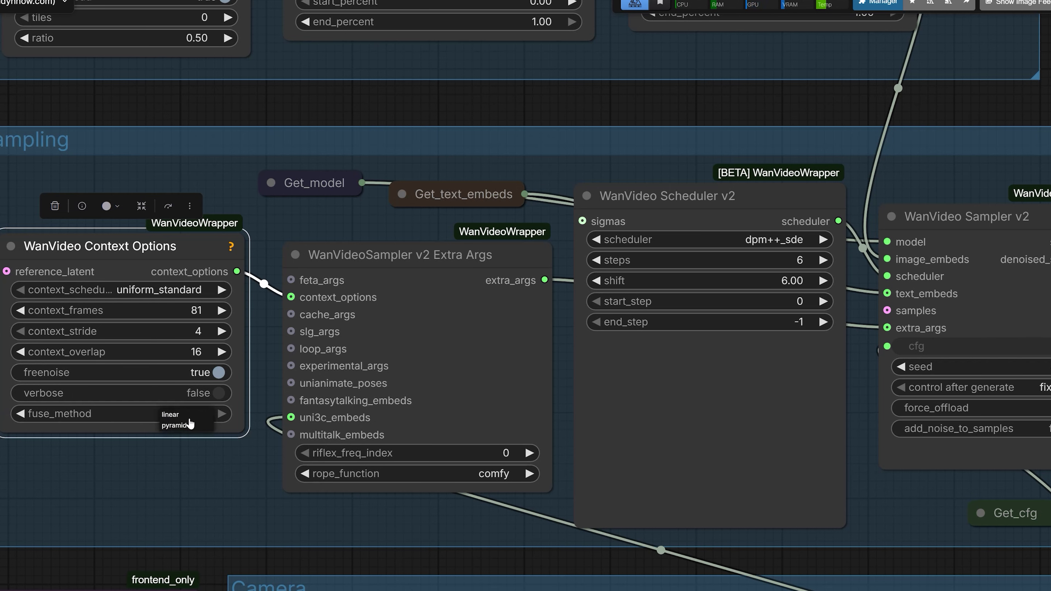
pyautogui.click(189, 429)
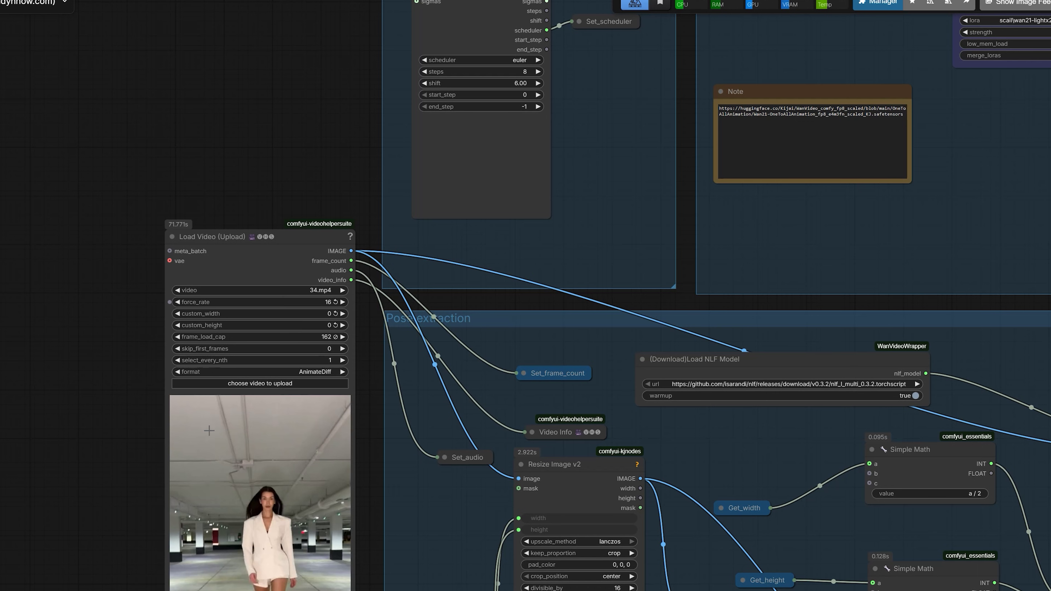
# Check the source video's resolution, frame rate and frame count against the Load Video (Upload) node's settings.
pyautogui.scroll(5, 190, 443)
pyautogui.rightClick(236, 308)
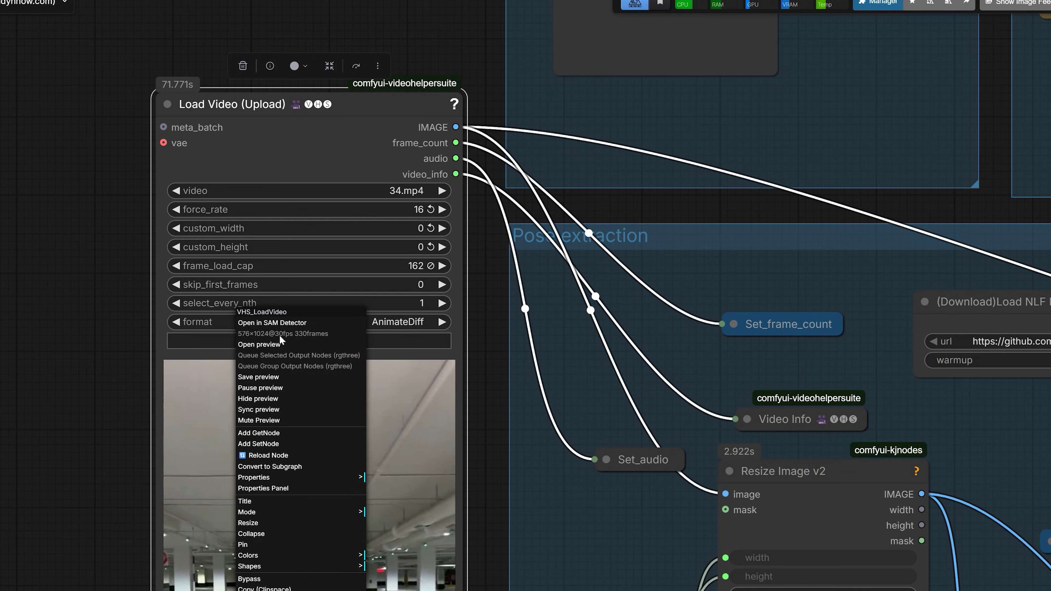
pyautogui.click(289, 341)
pyautogui.scroll(1, 186, 211)
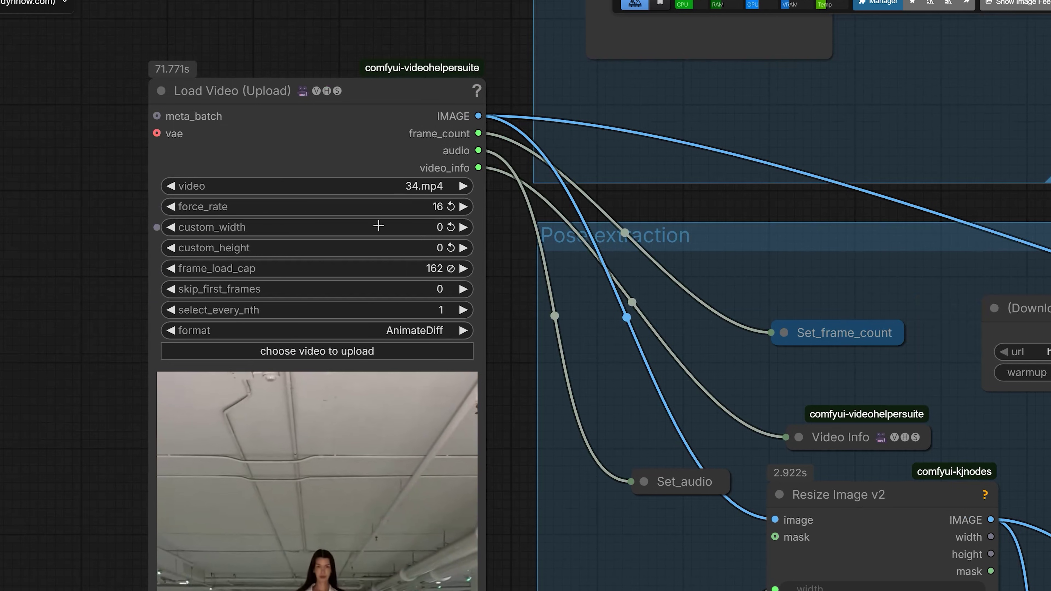
pyautogui.scroll(-2, 519, 325)
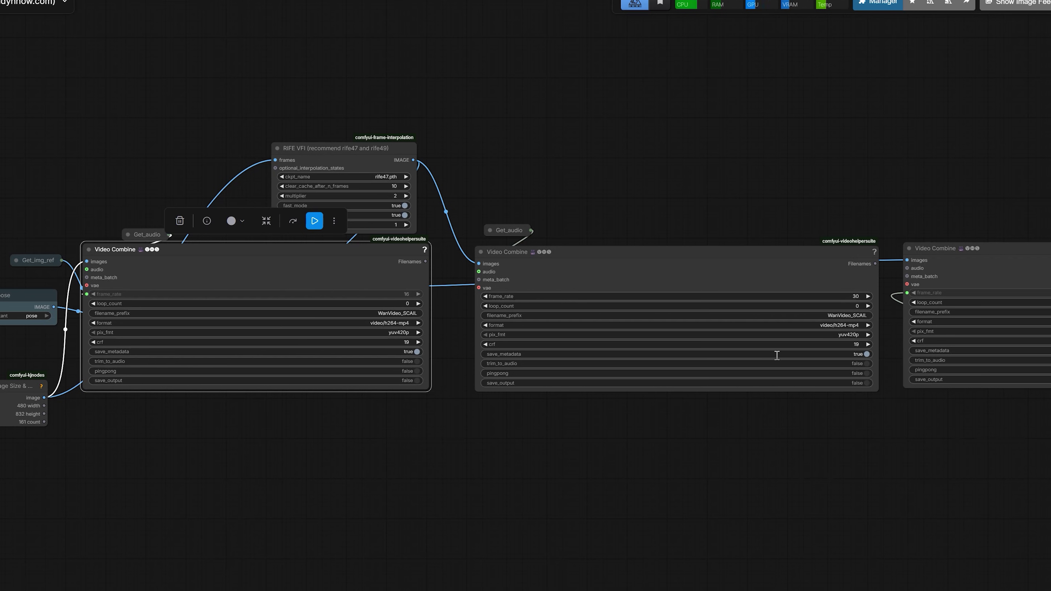
# Move the Video Combine node that overlaps the RIFE VFI node down and aside, and select RIFE VFI to inspect its settings.
pyautogui.scroll(1, 424, 228)
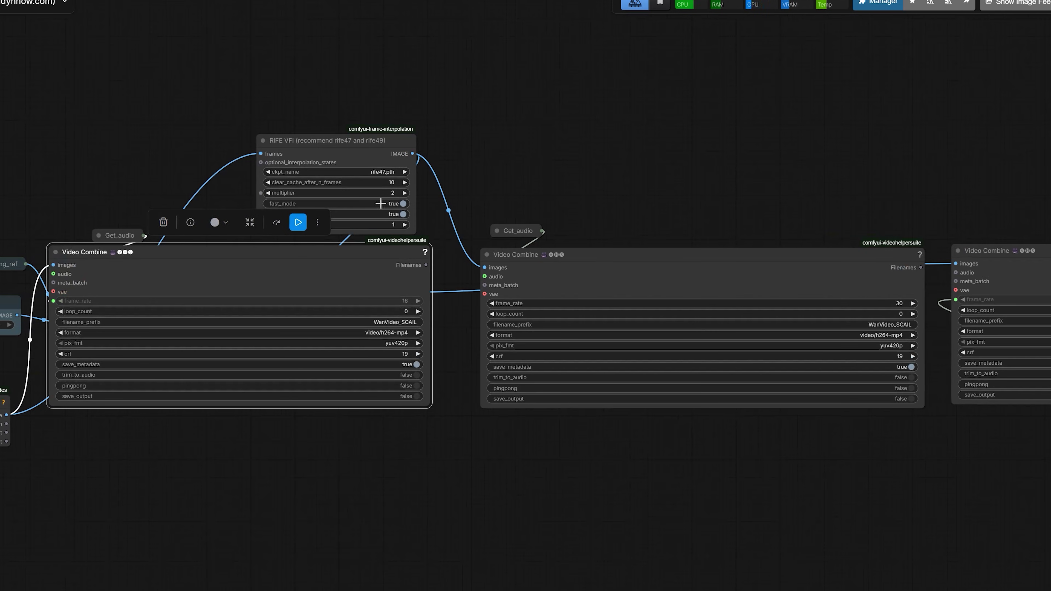
pyautogui.moveTo(232, 252); pyautogui.dragTo(260, 283)
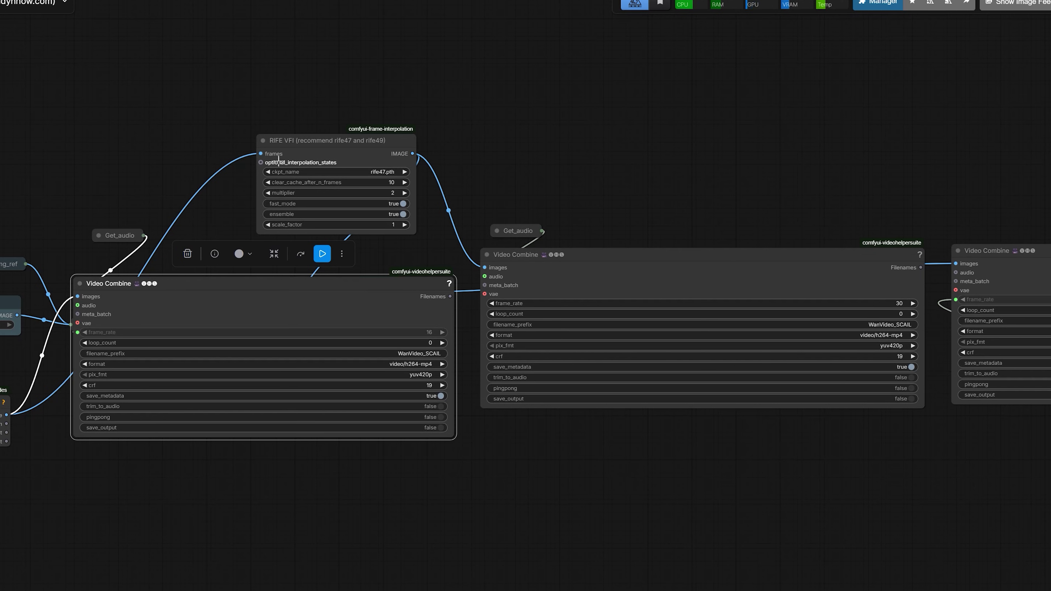
pyautogui.click(294, 142)
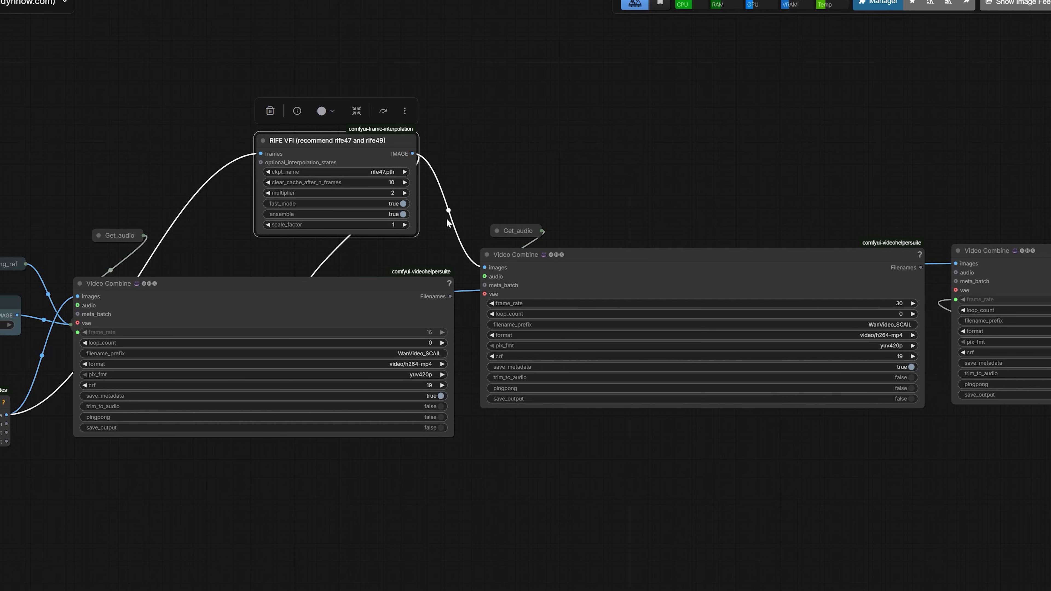
# Inspect the WanVideo Lora Select node and its connection to WanVideo Set LoRAs.
pyautogui.hscroll(5, 447, 222)
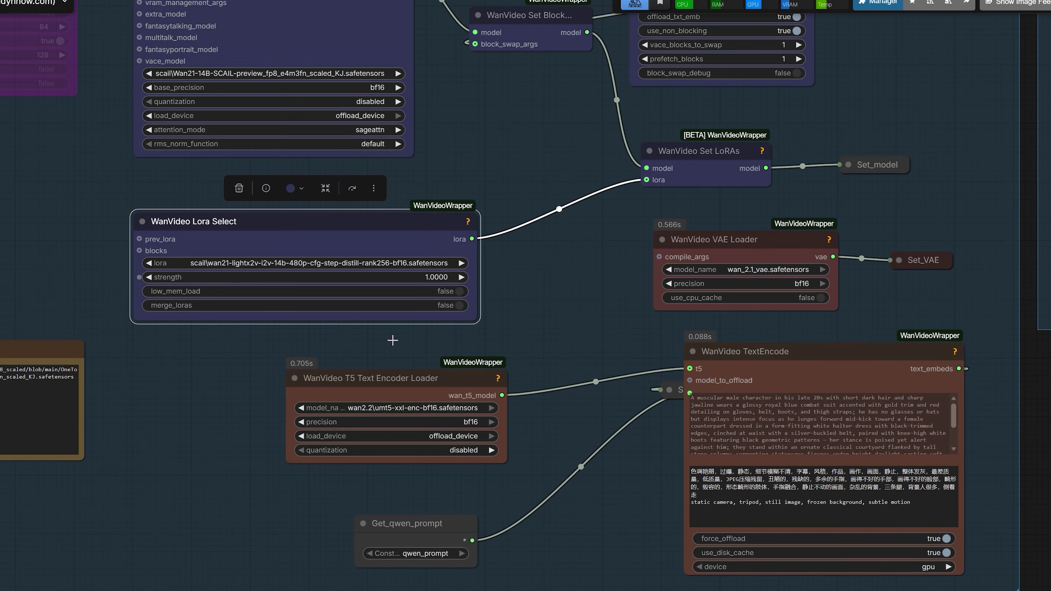
pyautogui.scroll(3, 509, 514)
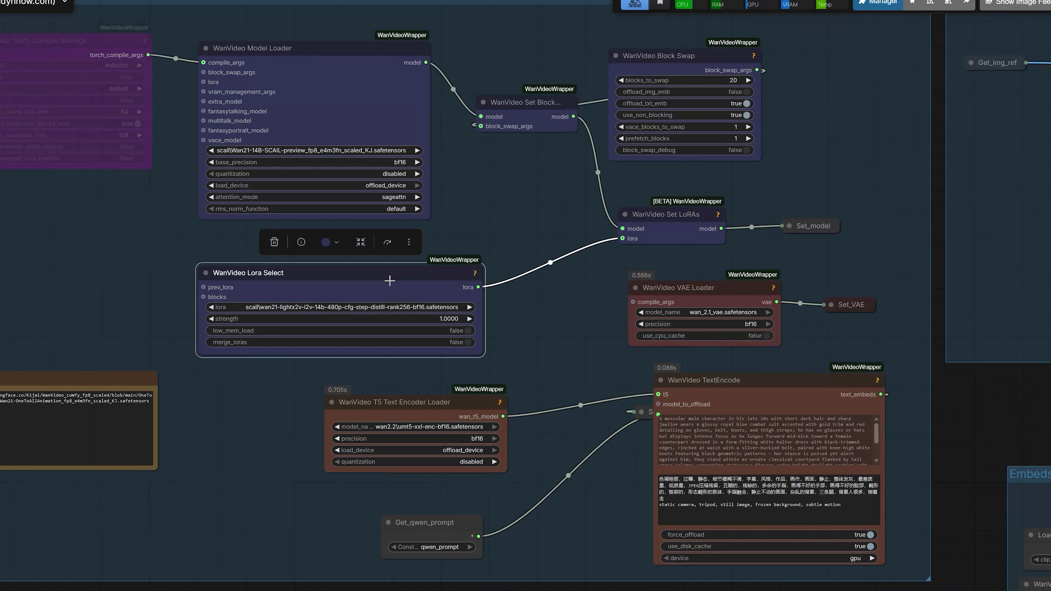
pyautogui.scroll(-1, 508, 474)
pyautogui.hscroll(7, 583, 469)
pyautogui.scroll(-5, 583, 469)
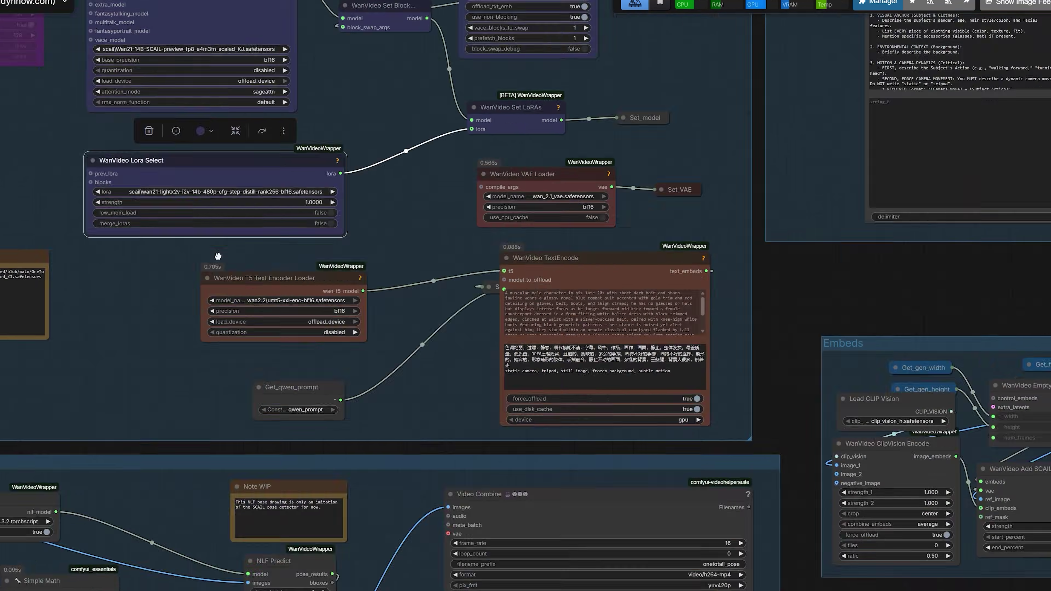
# Add a WanVideo TeaCache node to the cache_args input of WanVideoSampler v2 Extra Args and place it below the Fast Groups Muter.
pyautogui.hscroll(10, 583, 468)
pyautogui.scroll(-7, 583, 469)
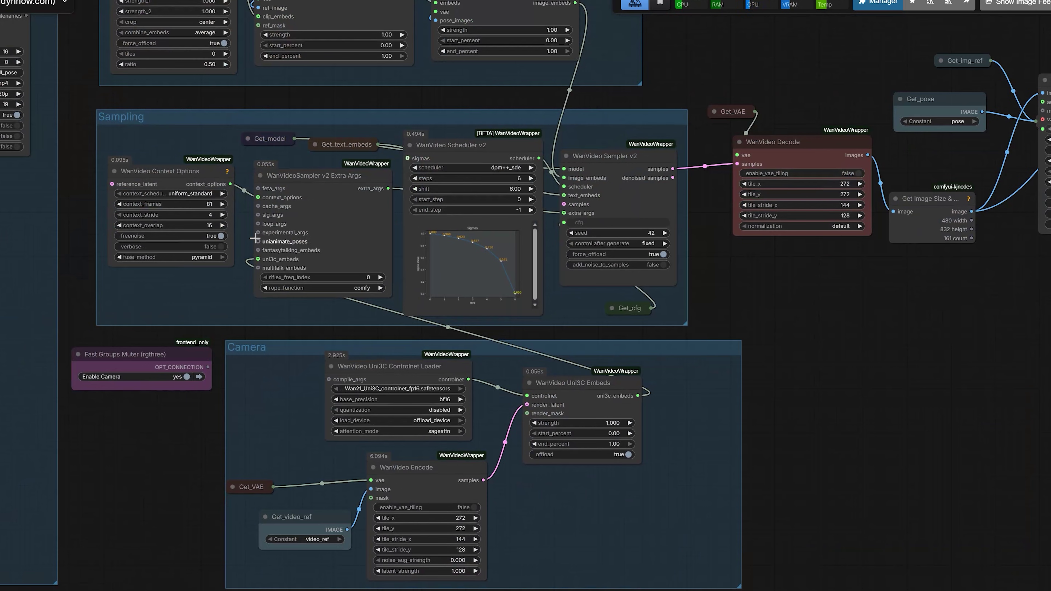
pyautogui.scroll(1, 271, 215)
pyautogui.moveTo(257, 204); pyautogui.dragTo(215, 271)
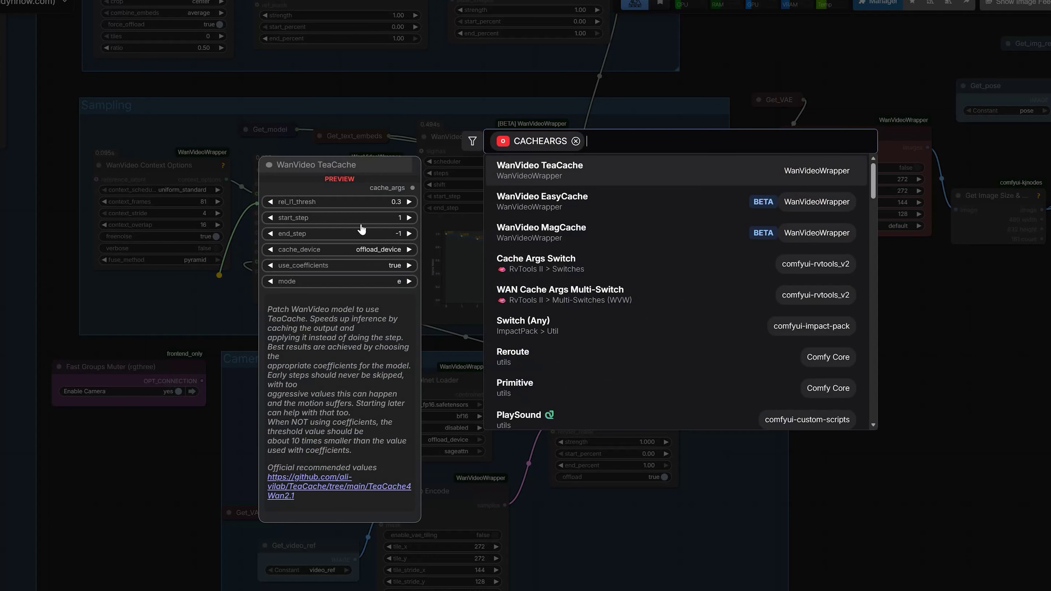
pyautogui.click(548, 176)
pyautogui.moveTo(277, 281); pyautogui.dragTo(128, 470)
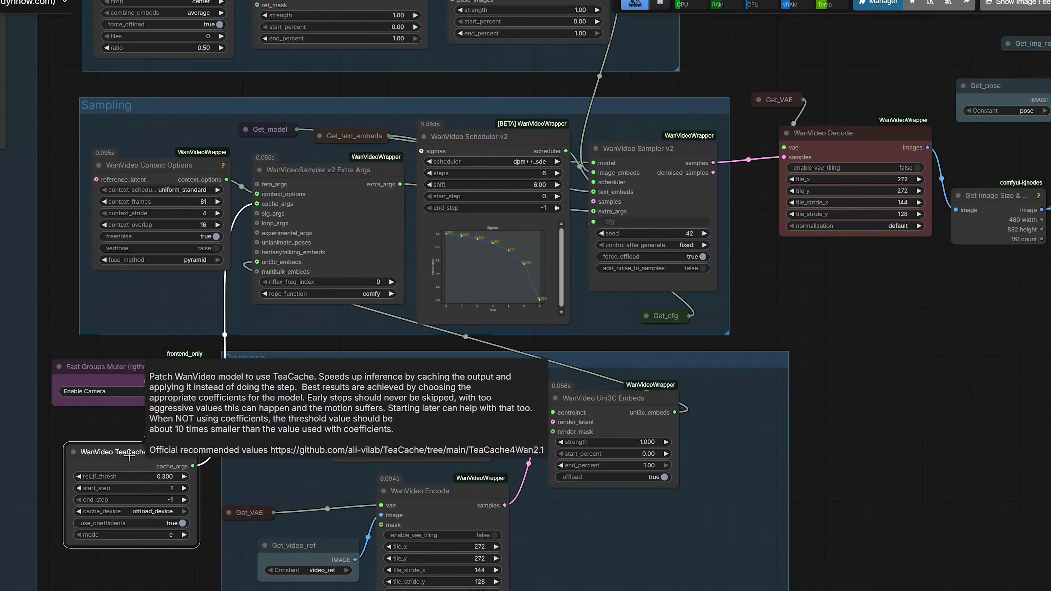
# Bypass the WanVideo TeaCache node.
pyautogui.scroll(2, 127, 471)
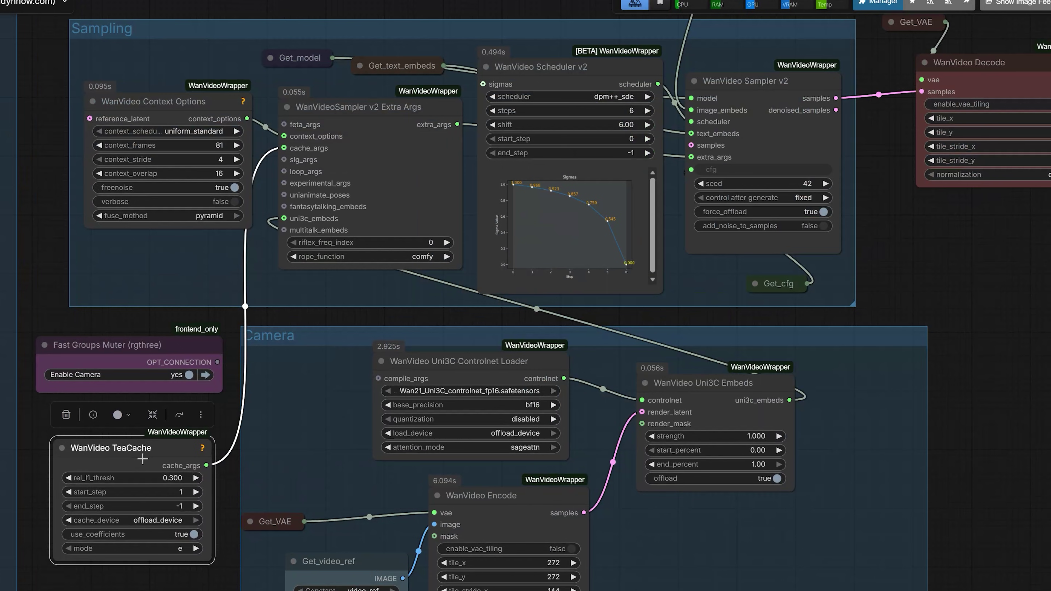
pyautogui.hotkey('ctrl', 'b')
pyautogui.scroll(1, 126, 466)
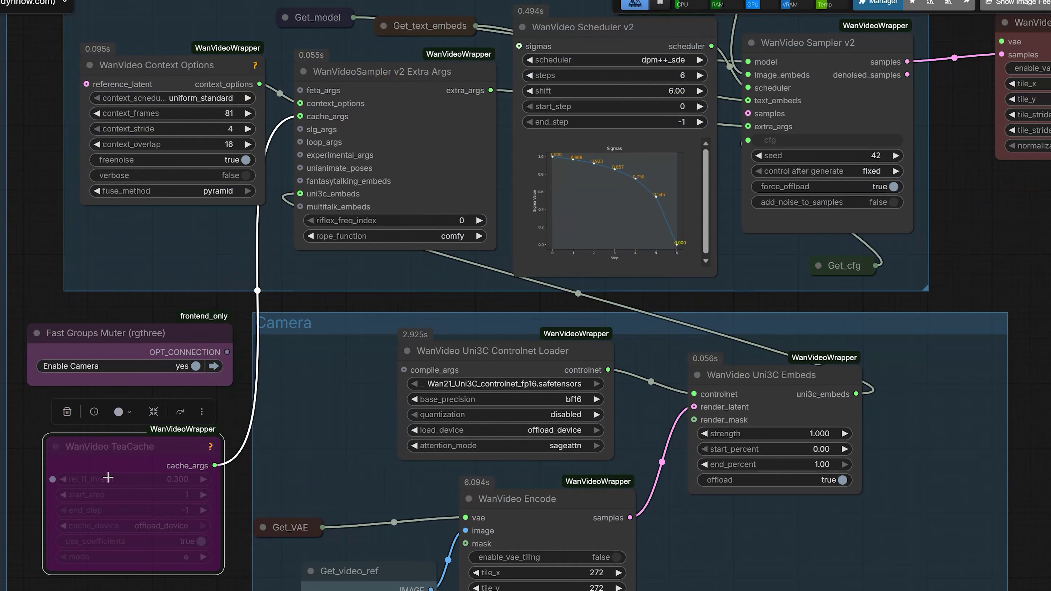
# Open the full-size preview of the source video 34.mp4 from the Load Video (Upload) node.
pyautogui.scroll(-2, 171, 477)
pyautogui.moveTo(56, 213); pyautogui.dragTo(481, 384)
pyautogui.moveTo(474, 303); pyautogui.dragTo(702, 457)
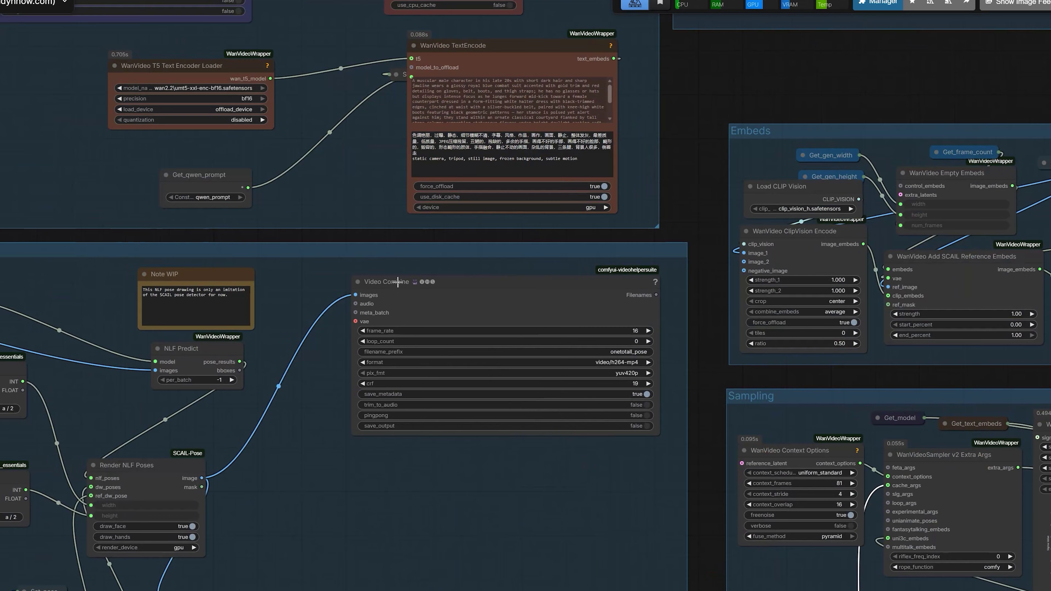
pyautogui.moveTo(122, 239); pyautogui.dragTo(401, 508)
pyautogui.click(354, 217)
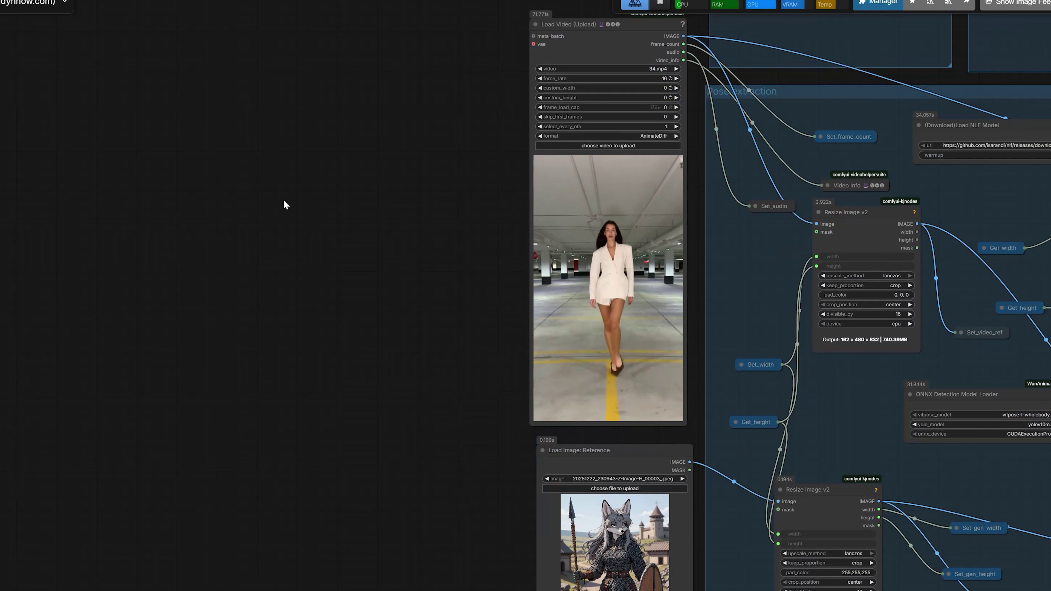
pyautogui.moveTo(283, 204); pyautogui.dragTo(70, 218)
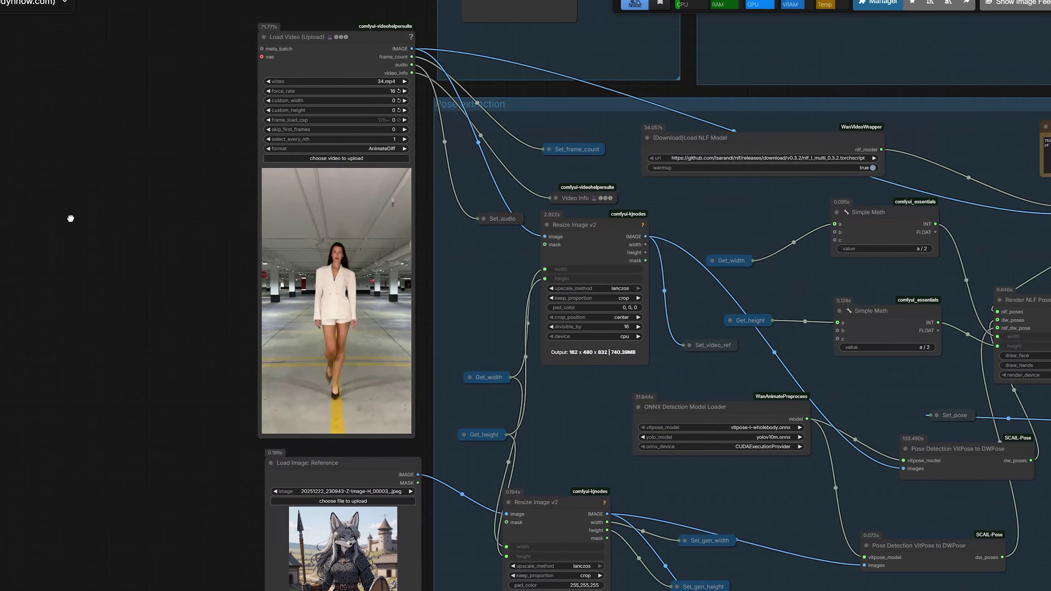
pyautogui.scroll(1, 120, 248)
pyautogui.scroll(2, 150, 259)
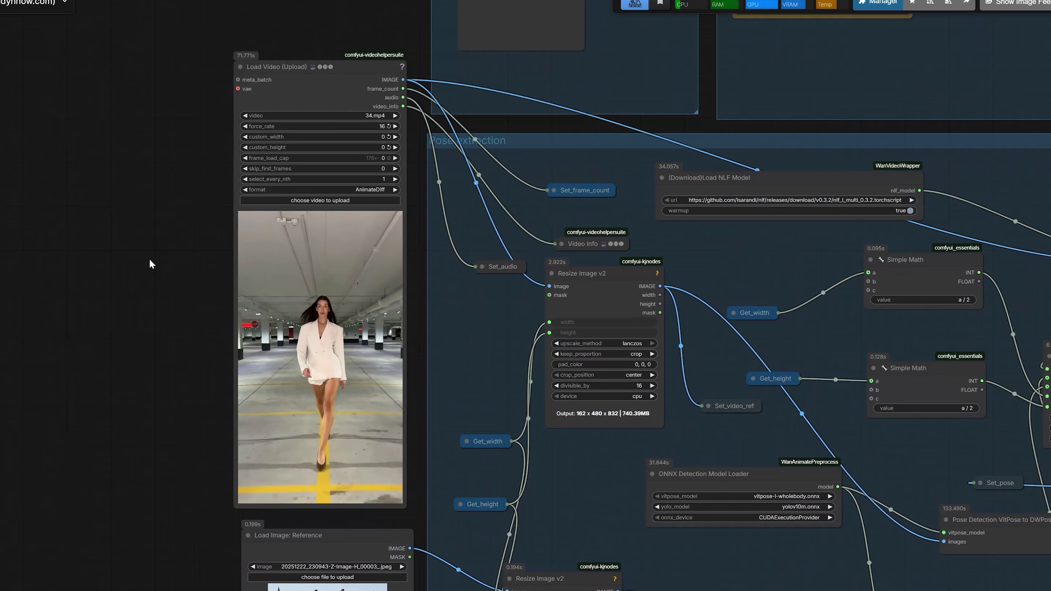
pyautogui.scroll(1, 235, 363)
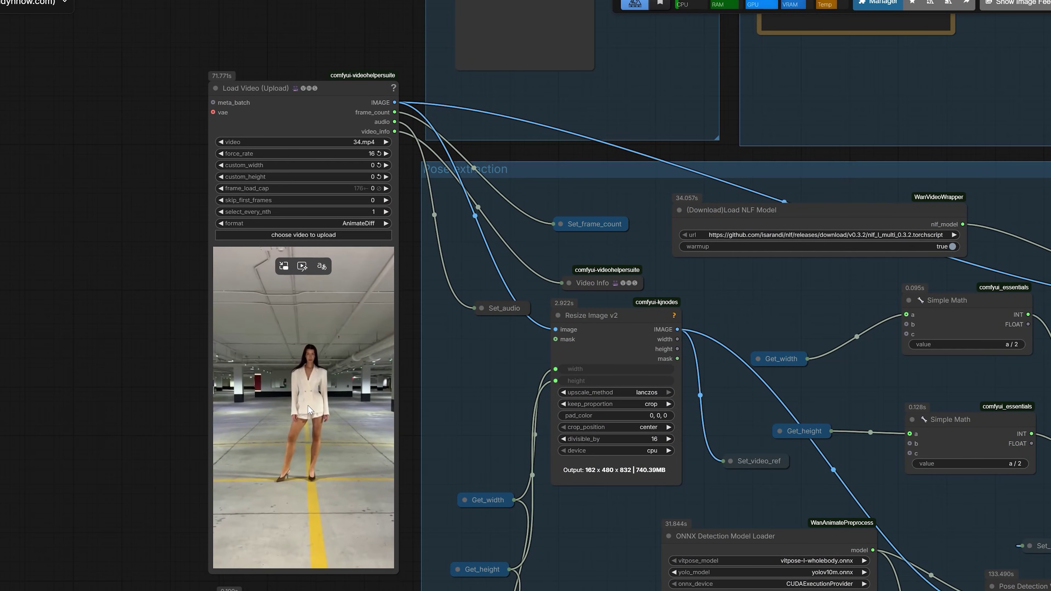
pyautogui.scroll(1, 308, 410)
pyautogui.rightClick(326, 313)
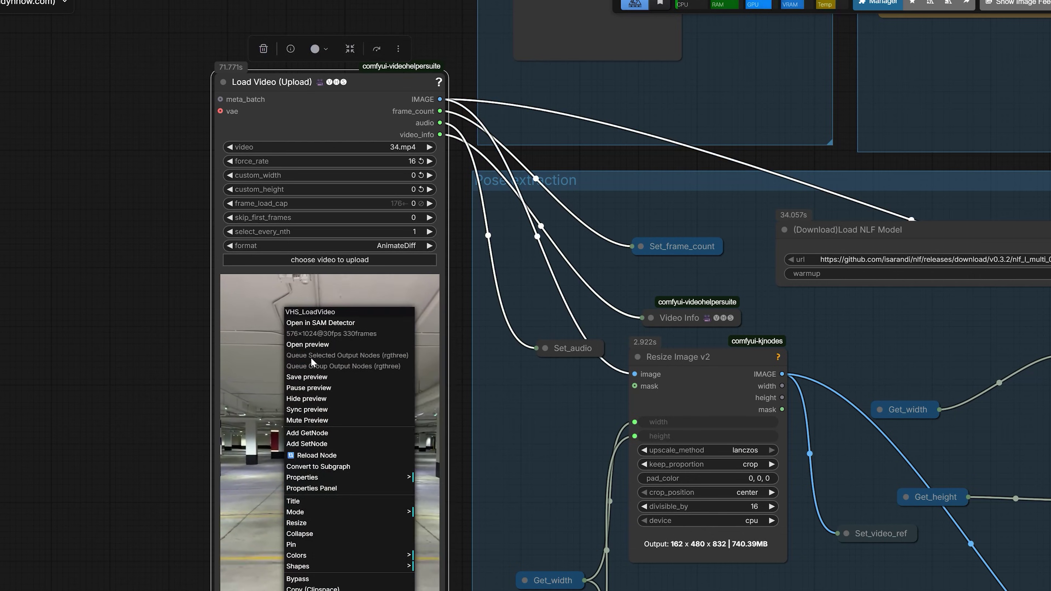
pyautogui.click(349, 344)
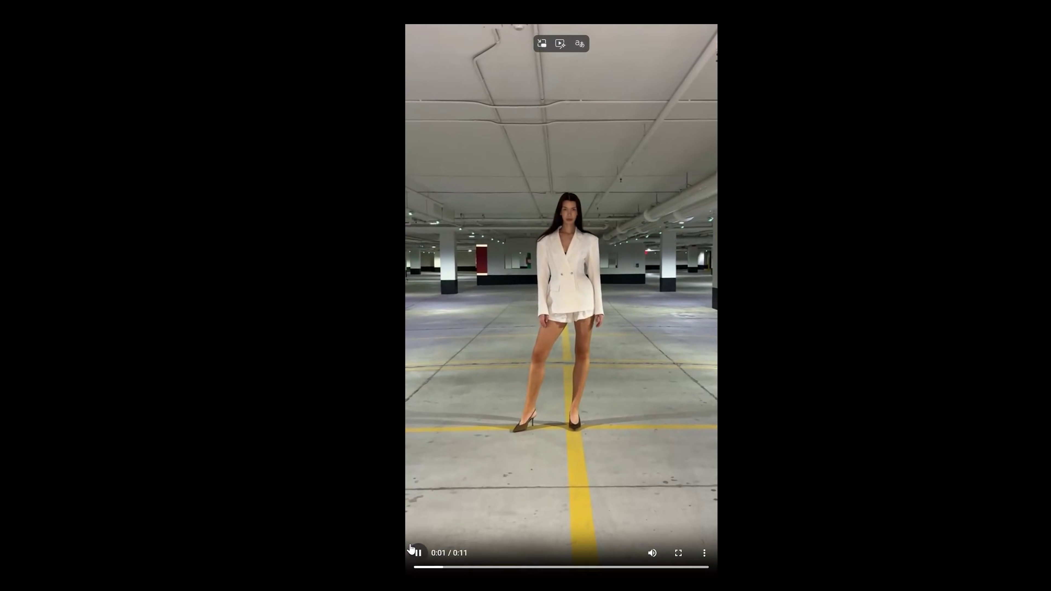